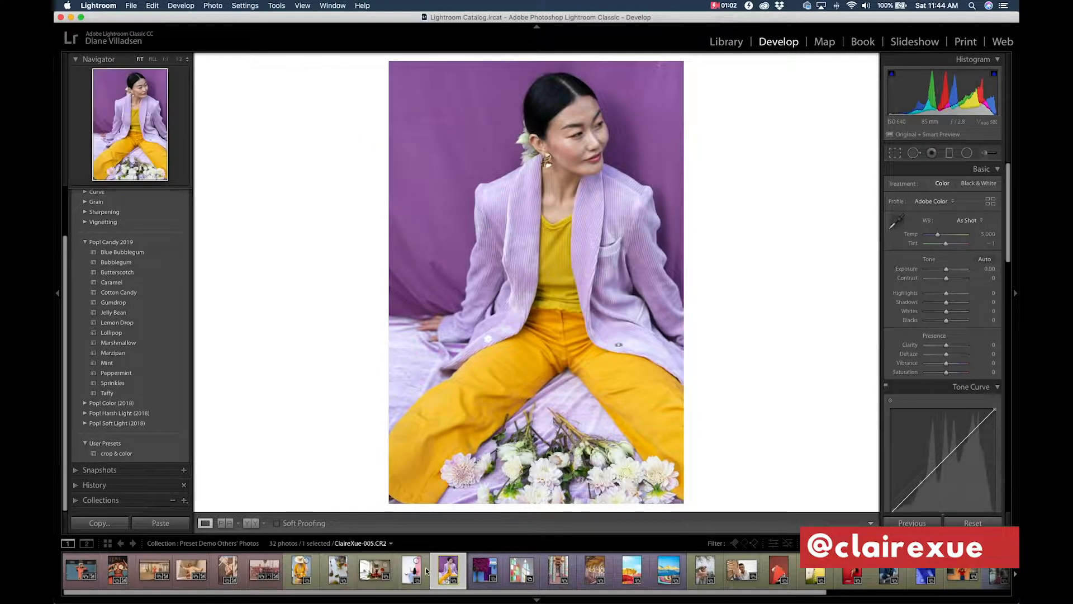
Open the photo of the woman in the straw hat and yellow dress, and apply the Marzipan preset.
{"action": "left_click", "coordinate": [339, 573]}
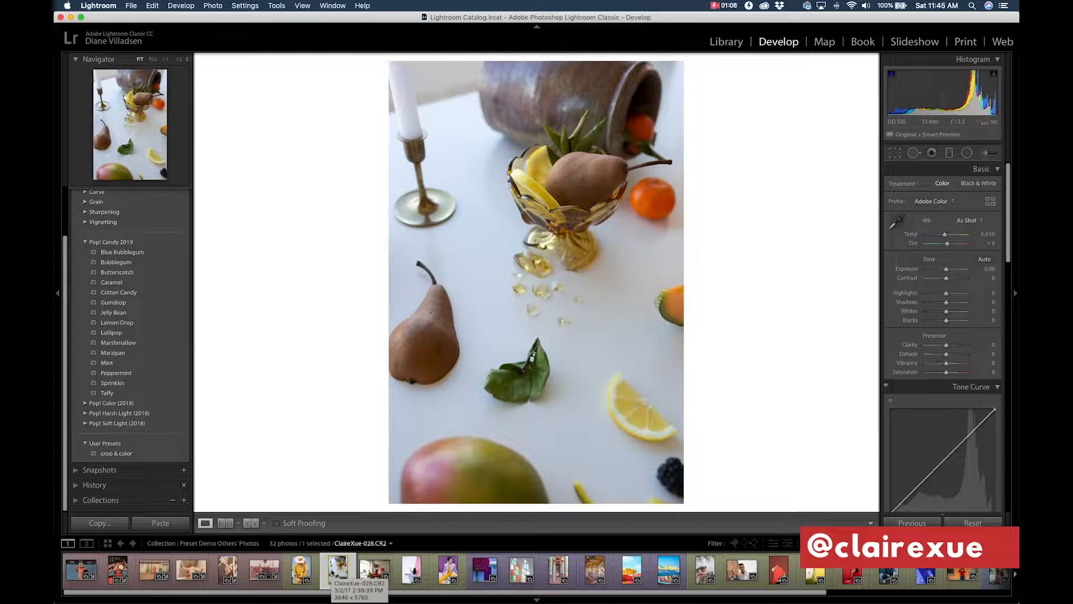
{"action": "left_click", "coordinate": [302, 571]}
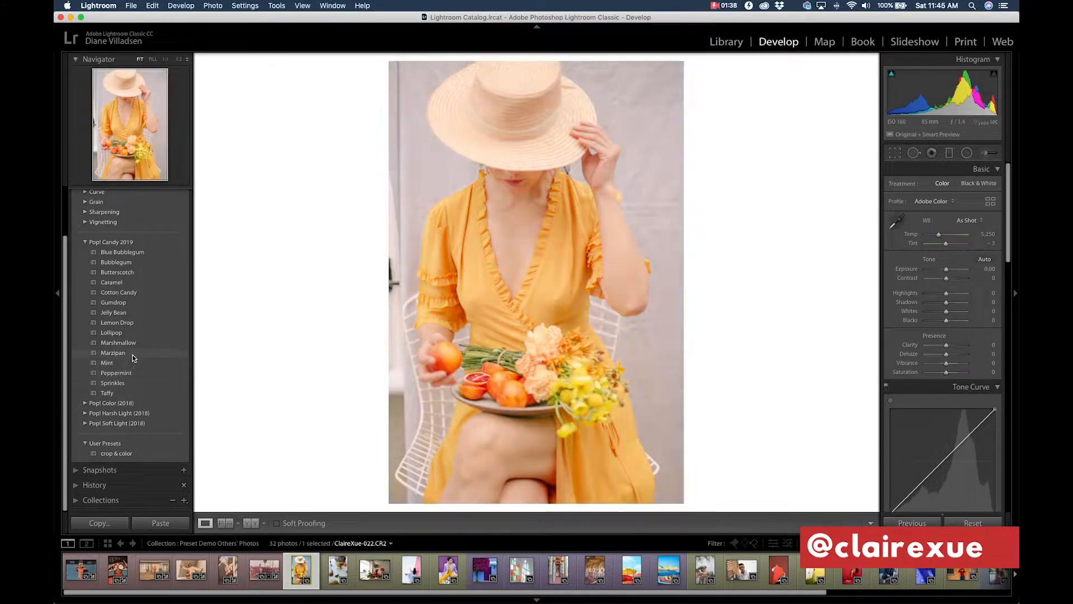
{"action": "left_click", "coordinate": [129, 354]}
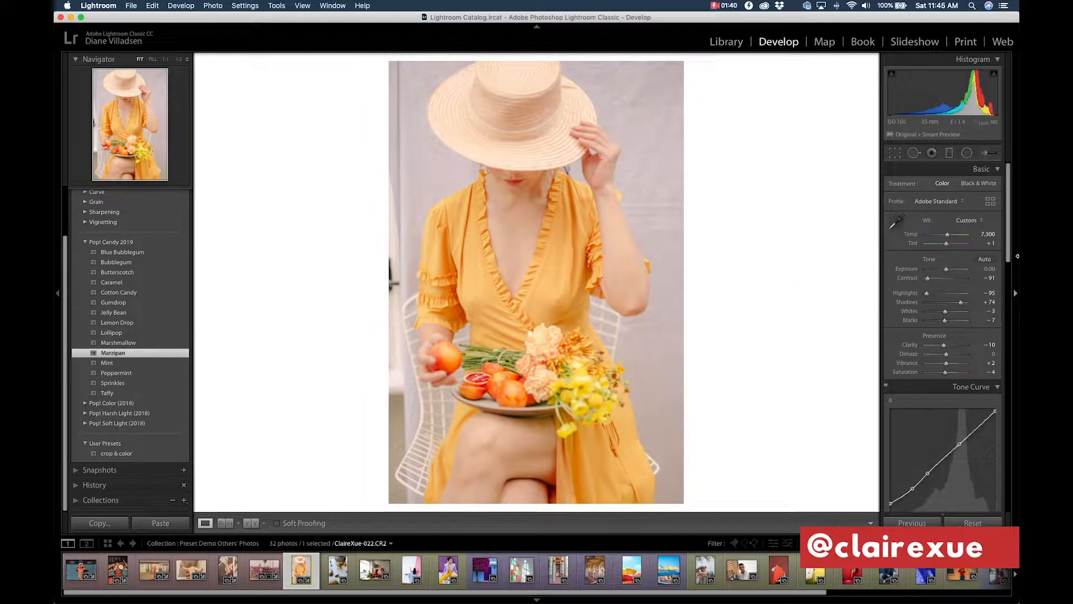
Set the straw-hat photo's Exposure to +0.11 and raise its Blacks to +11.
{"action": "left_click", "coordinate": [991, 269]}
{"action": "type", "text": ".11"}
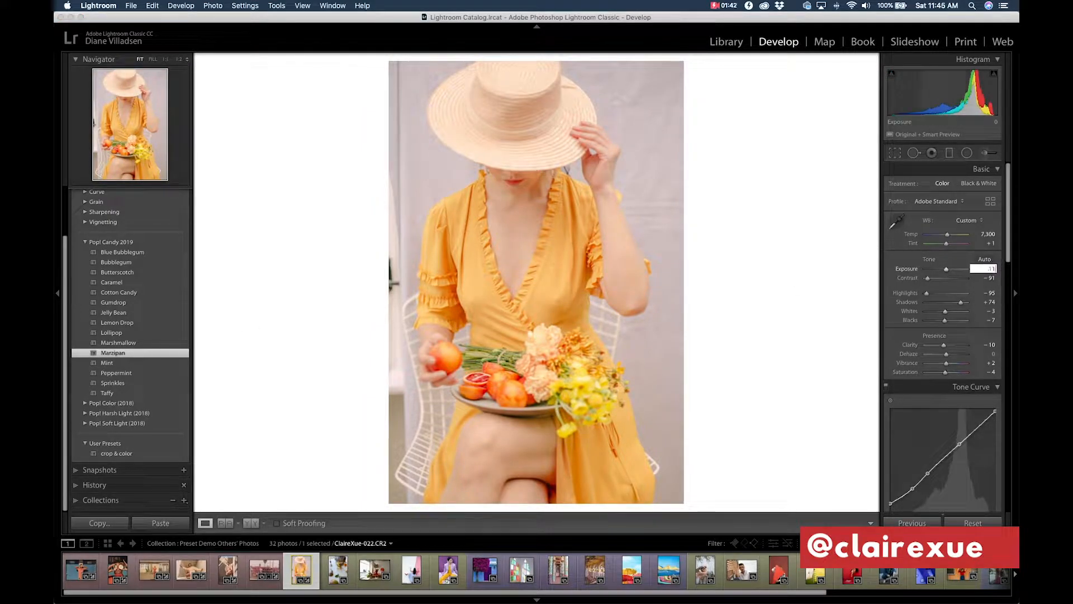
{"action": "key", "text": "Return"}
{"action": "left_click_drag", "start_coordinate": [945, 320], "coordinate": [949, 322]}
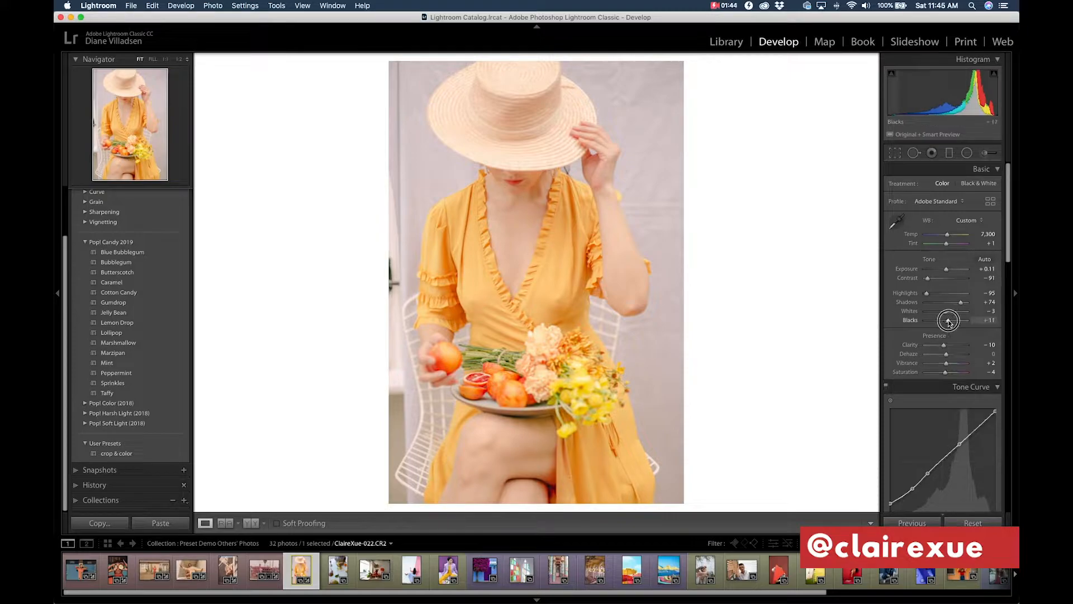
Adjust the saturation of the yellow tones and set the orange Saturation to −8.
{"action": "scroll", "coordinate": [945, 312], "scroll_direction": "down", "scroll_amount": 5}
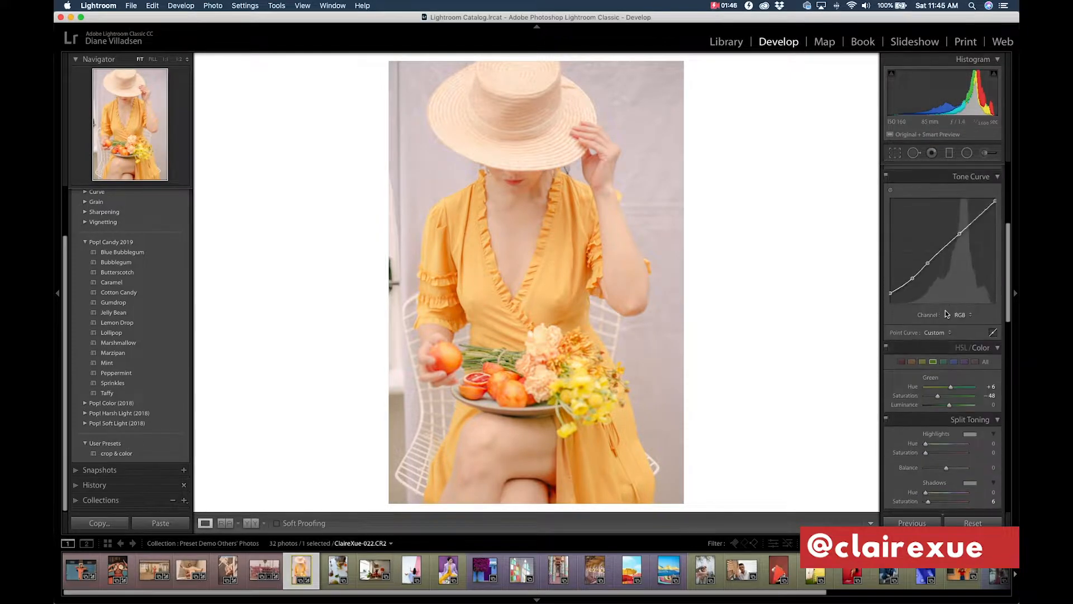
{"action": "left_click", "coordinate": [922, 359]}
{"action": "double_click", "coordinate": [949, 395]}
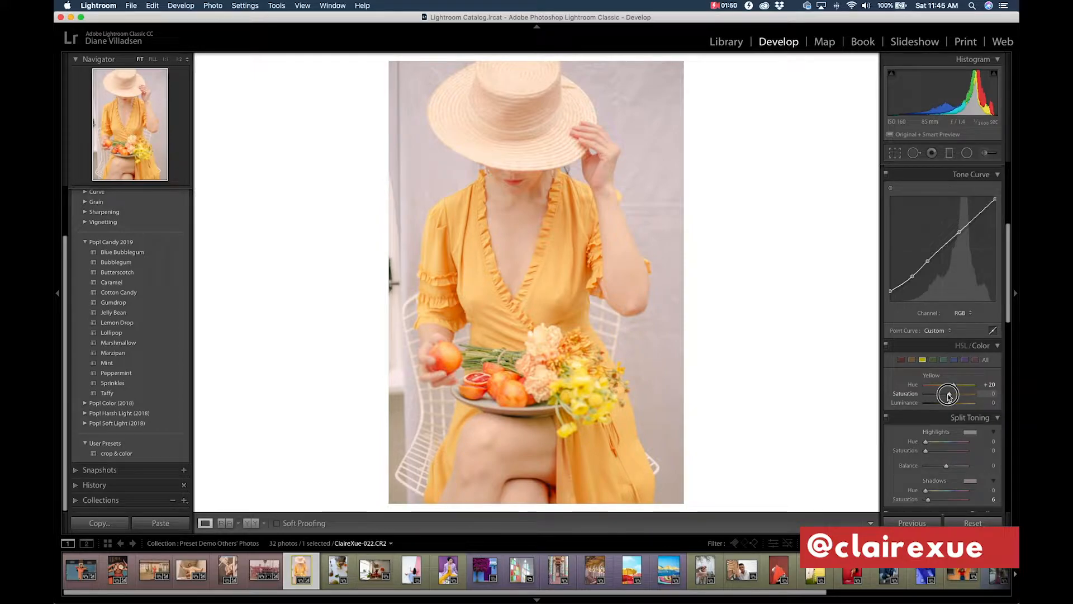
{"action": "left_click_drag", "start_coordinate": [948, 395], "coordinate": [948, 395]}
{"action": "left_click", "coordinate": [912, 360]}
{"action": "left_click", "coordinate": [948, 395]}
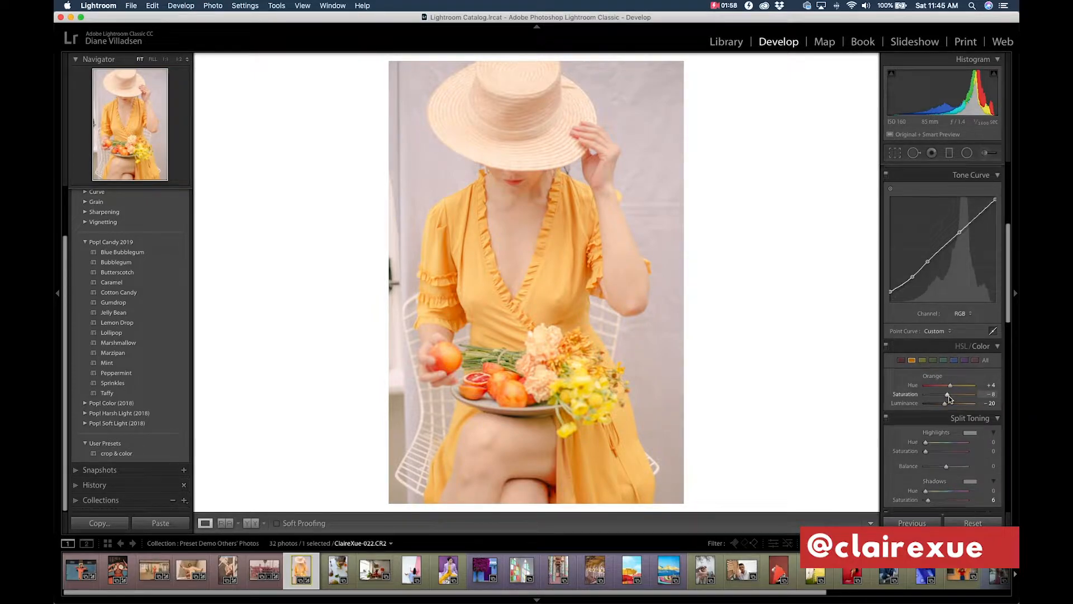
Warm the straw-hat photo by setting its white balance Temp to 7,450.
{"action": "scroll", "coordinate": [949, 397], "scroll_direction": "up", "scroll_amount": 5}
{"action": "left_click", "coordinate": [983, 233]}
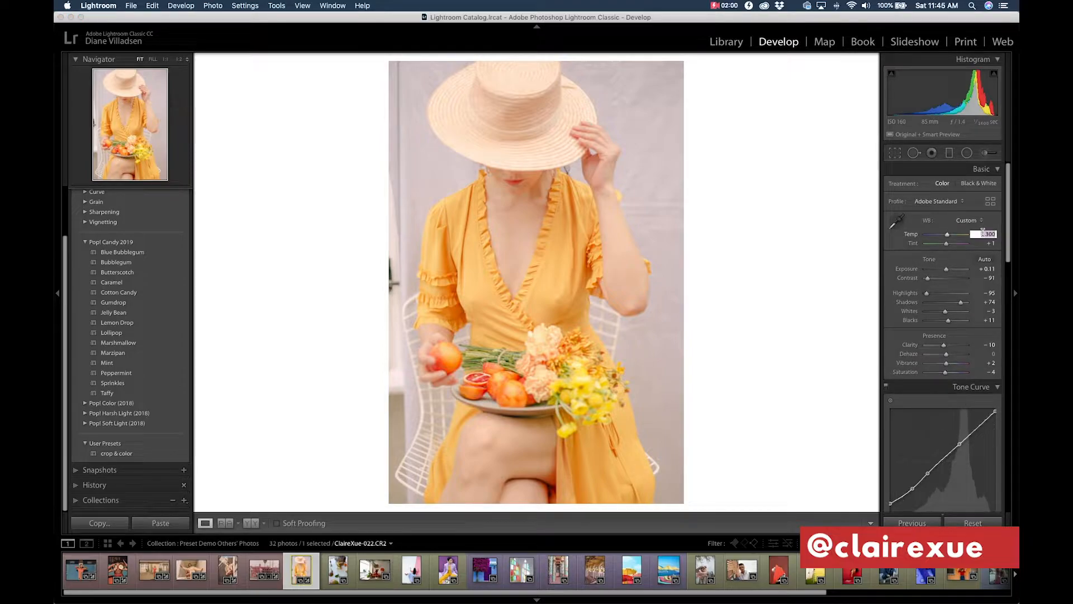
{"action": "type", "text": "7,450"}
{"action": "key", "text": "Return"}
Compare the edited straw-hat photo with its unedited version, ending on the edited view.
{"action": "key", "text": "backslash"}
{"action": "key", "text": "backslash"}
{"action": "key", "text": "backslash"}
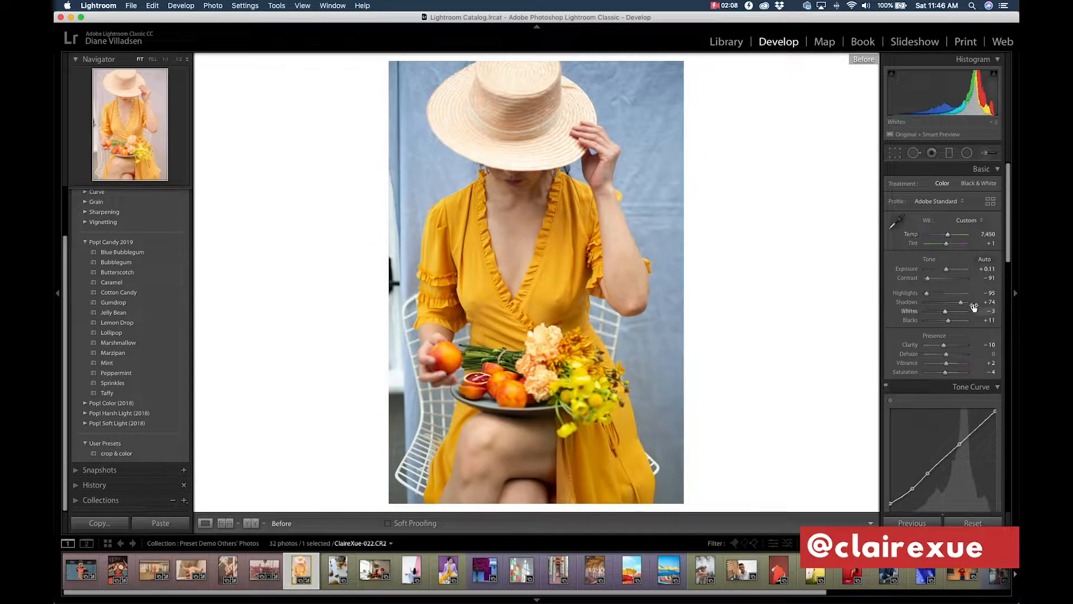
{"action": "key", "text": "backslash"}
Enable lens profile corrections for the straw-hat photo.
{"action": "scroll", "coordinate": [975, 305], "scroll_direction": "down", "scroll_amount": 5}
{"action": "scroll", "coordinate": [976, 305], "scroll_direction": "down", "scroll_amount": 3}
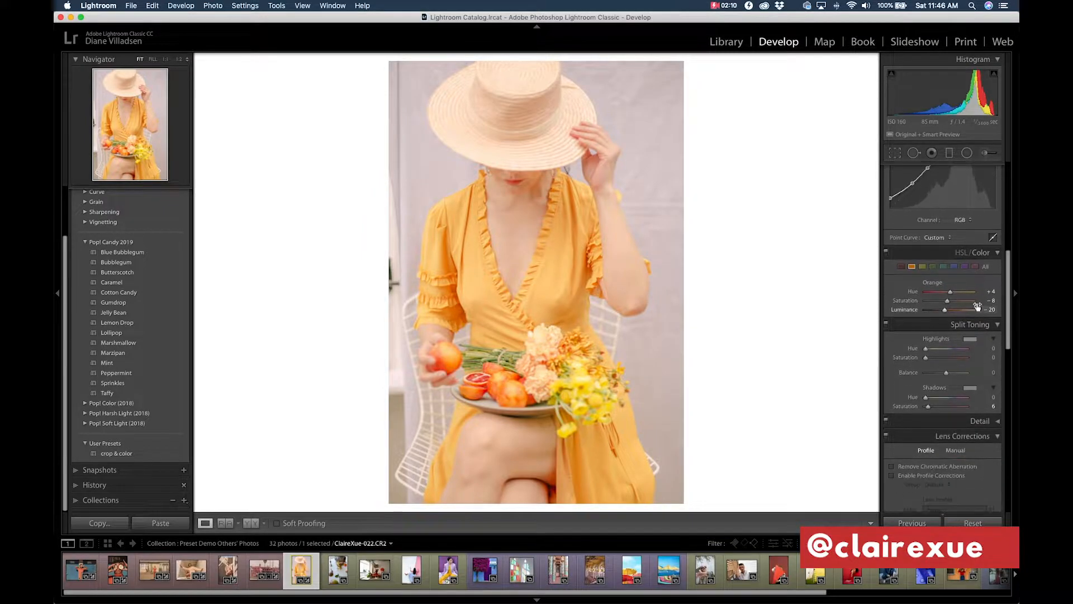
{"action": "left_click", "coordinate": [909, 426]}
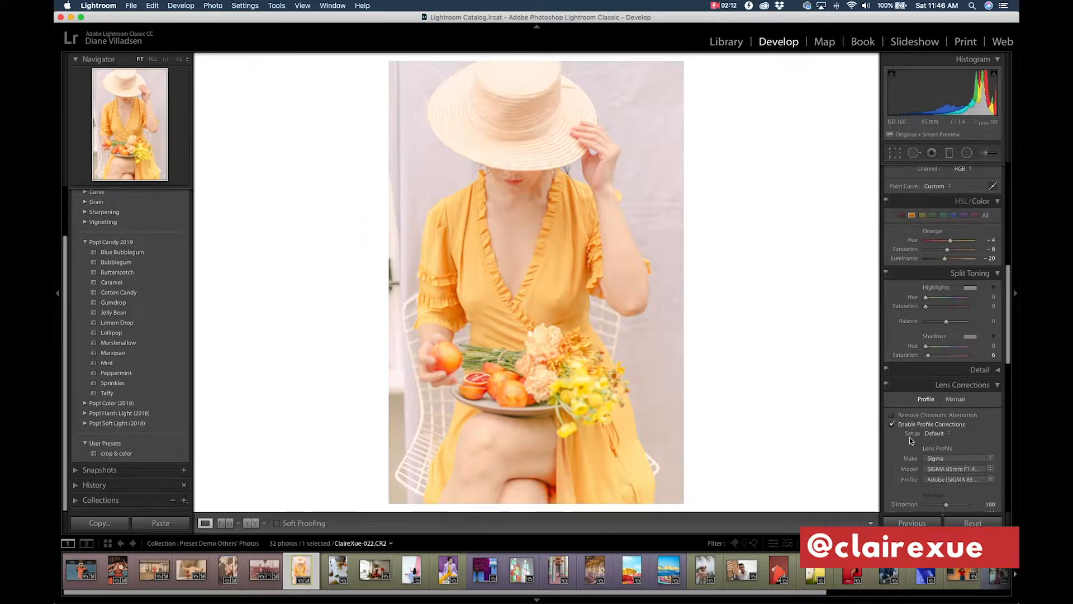
{"action": "scroll", "coordinate": [915, 441], "scroll_direction": "down", "scroll_amount": 1}
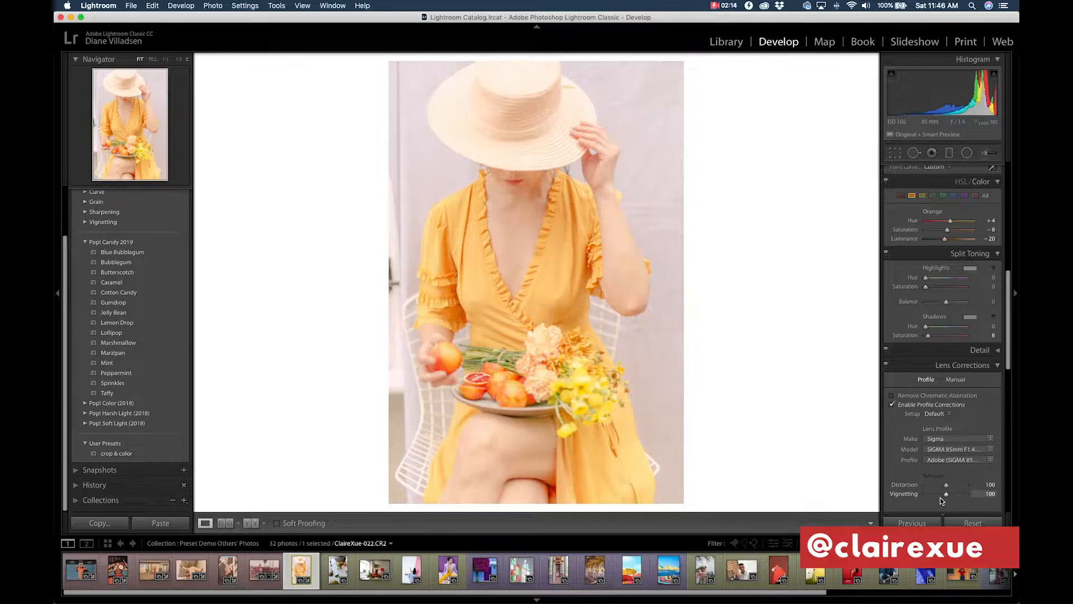
Lower the straw-hat photo's Blacks to −15.
{"action": "scroll", "coordinate": [904, 415], "scroll_direction": "up", "scroll_amount": 3}
{"action": "scroll", "coordinate": [904, 416], "scroll_direction": "up", "scroll_amount": 5}
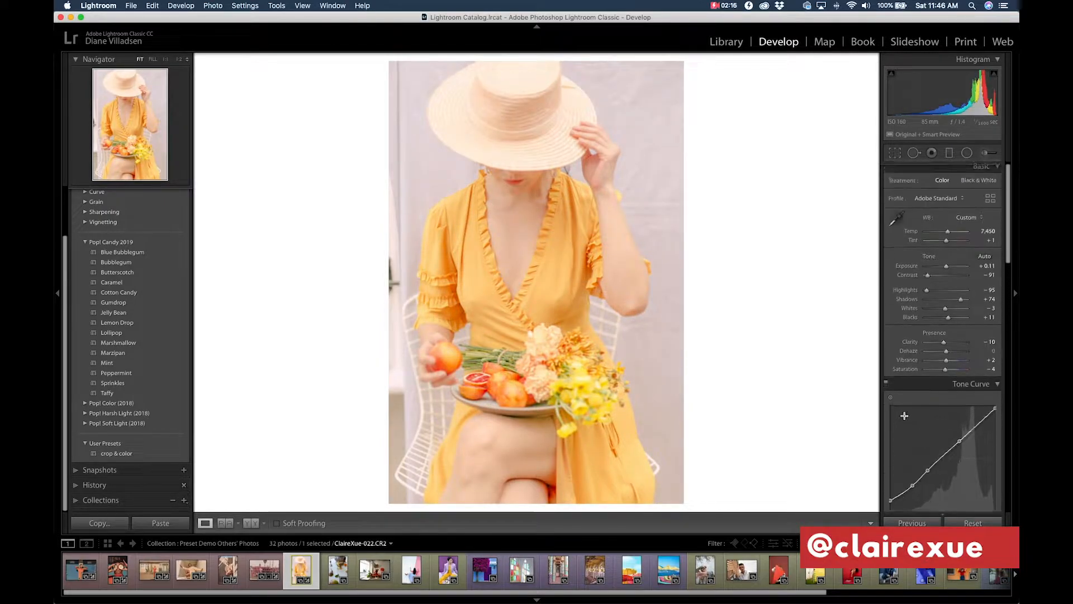
{"action": "left_click_drag", "start_coordinate": [951, 322], "coordinate": [945, 323]}
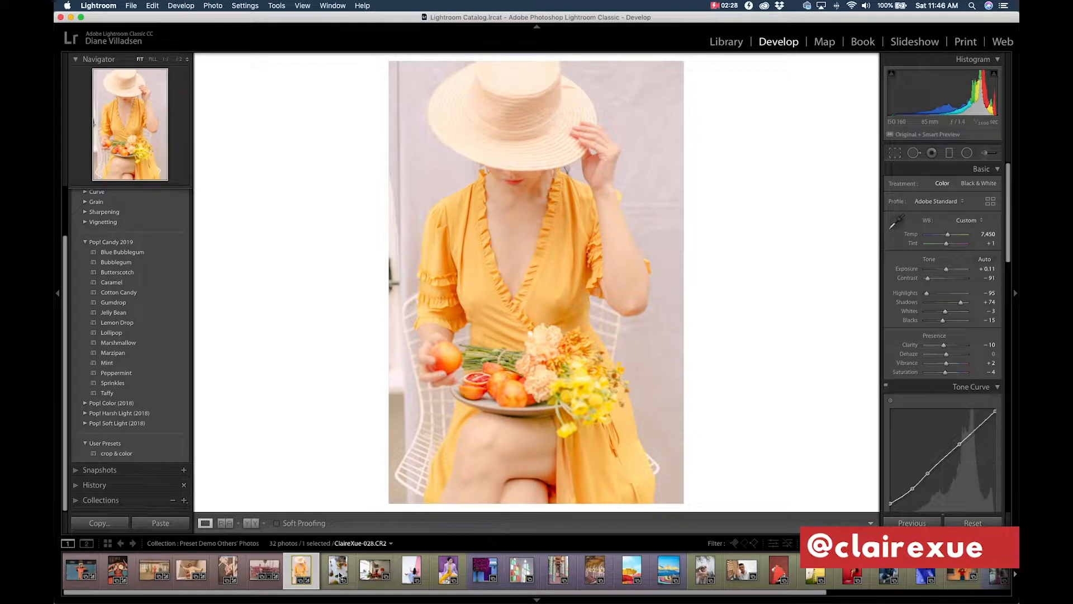
Open the still life with pears and citrus, try several Pop! Candy 2019 presets and apply Marshmallow.
{"action": "left_click", "coordinate": [339, 578]}
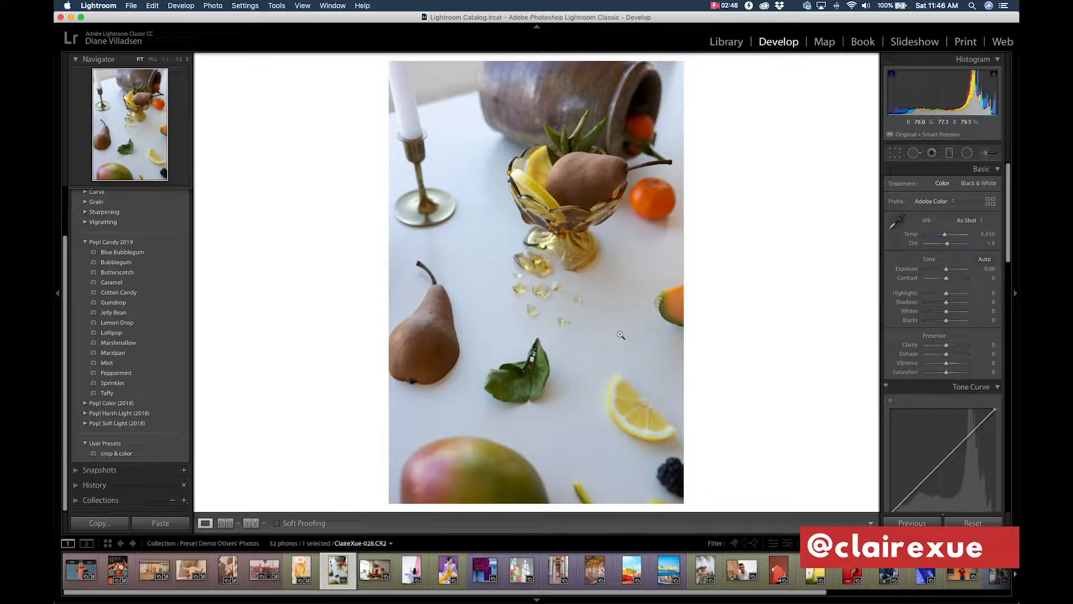
{"action": "left_click", "coordinate": [144, 253]}
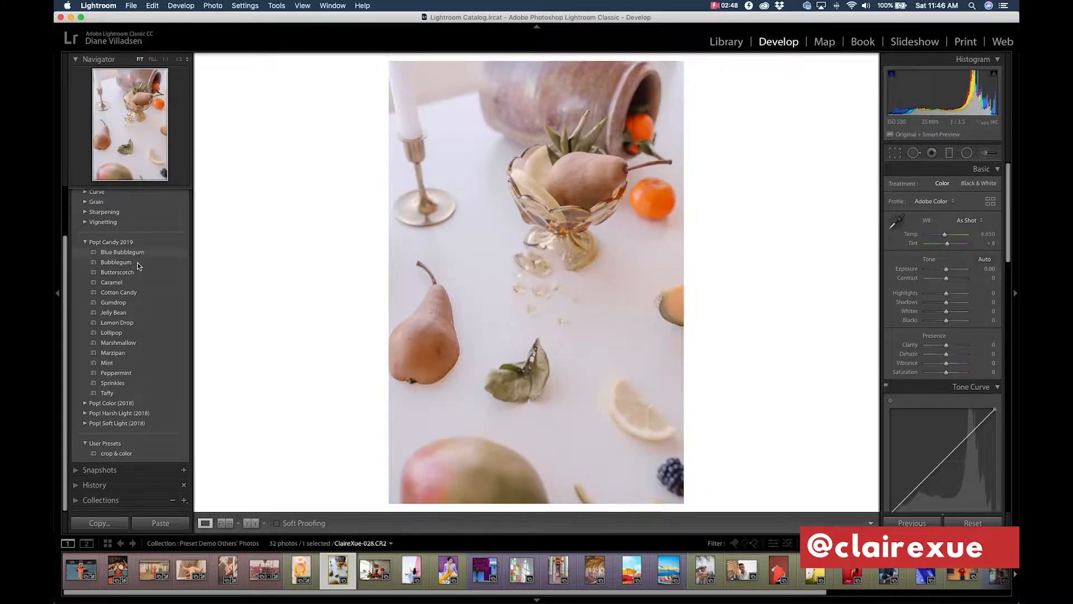
{"action": "left_click", "coordinate": [125, 301]}
{"action": "left_click", "coordinate": [125, 319]}
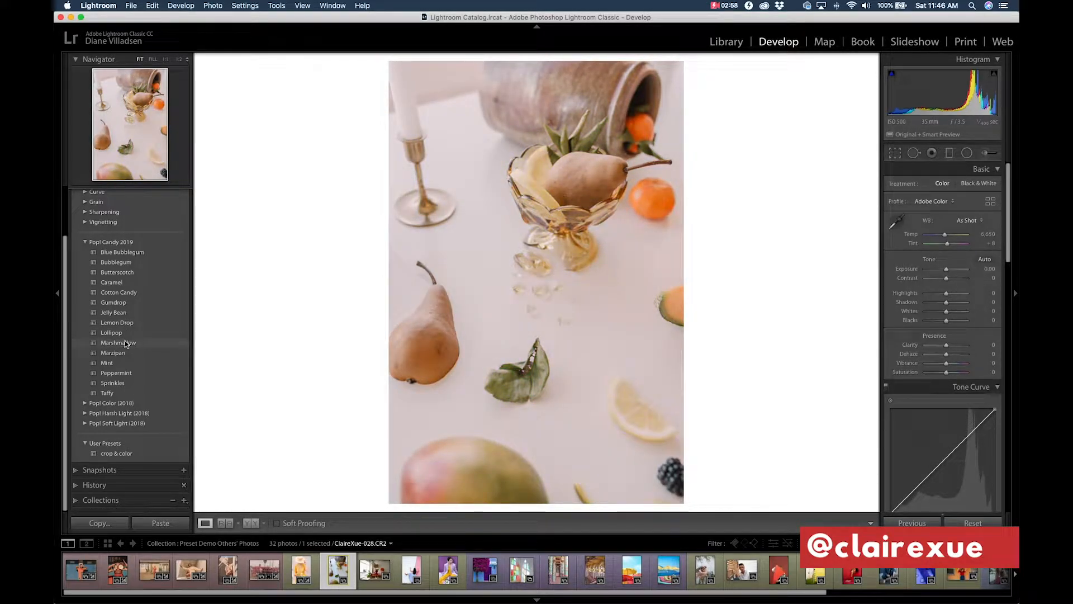
{"action": "left_click", "coordinate": [125, 342]}
Set the still life's white balance Temp to 7,700 and enable lens profile corrections.
{"action": "left_click", "coordinate": [988, 233]}
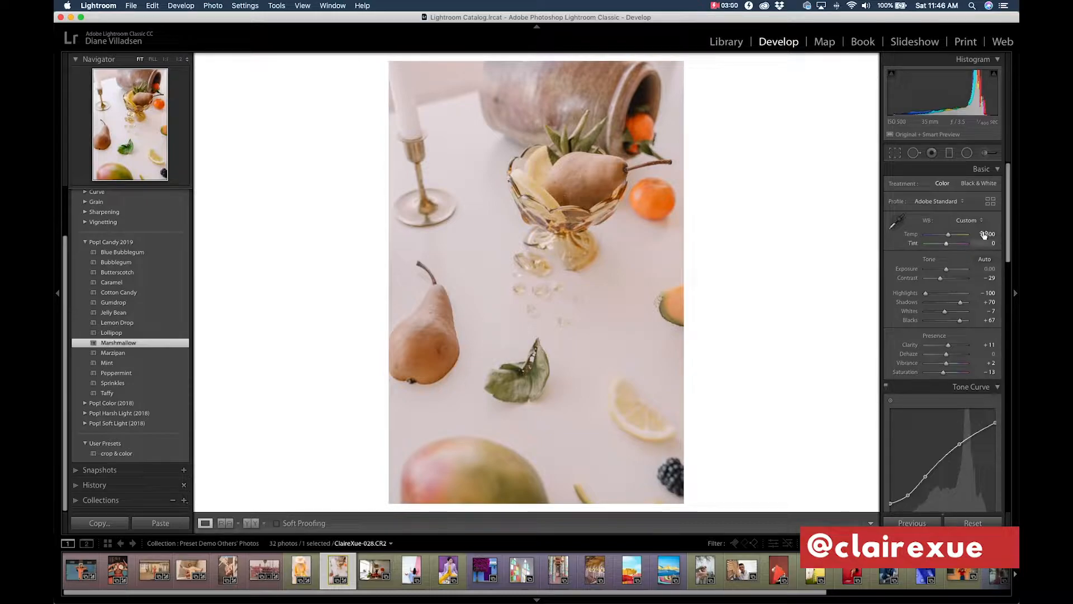
{"action": "type", "text": "770"}
{"action": "key", "text": "Return"}
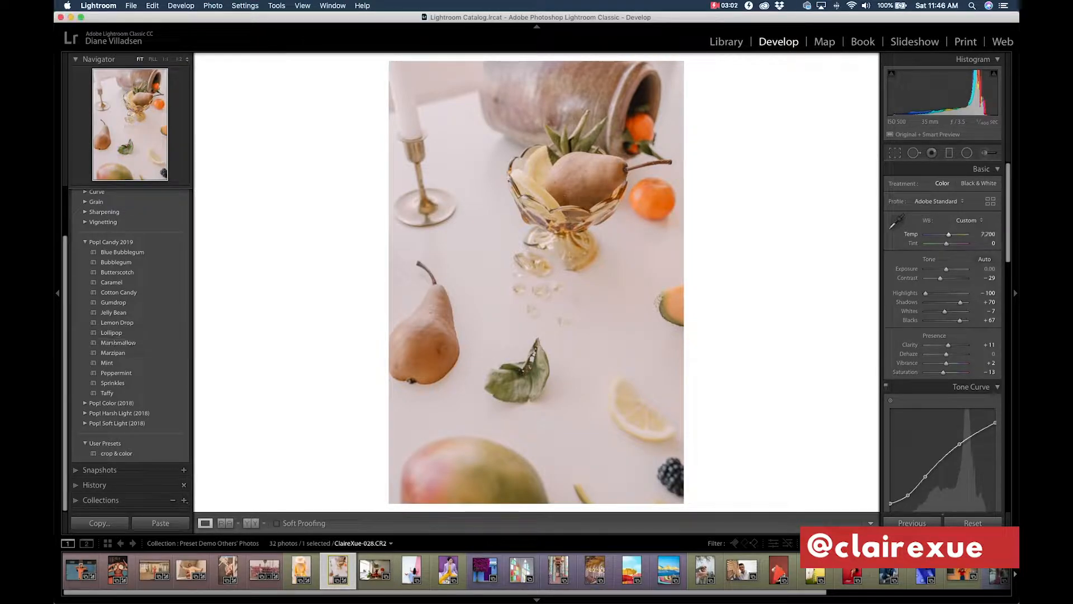
{"action": "scroll", "coordinate": [978, 246], "scroll_direction": "down", "scroll_amount": 15}
{"action": "scroll", "coordinate": [978, 248], "scroll_direction": "down", "scroll_amount": 3}
{"action": "left_click", "coordinate": [944, 246]}
{"action": "scroll", "coordinate": [947, 341], "scroll_direction": "up", "scroll_amount": 15}
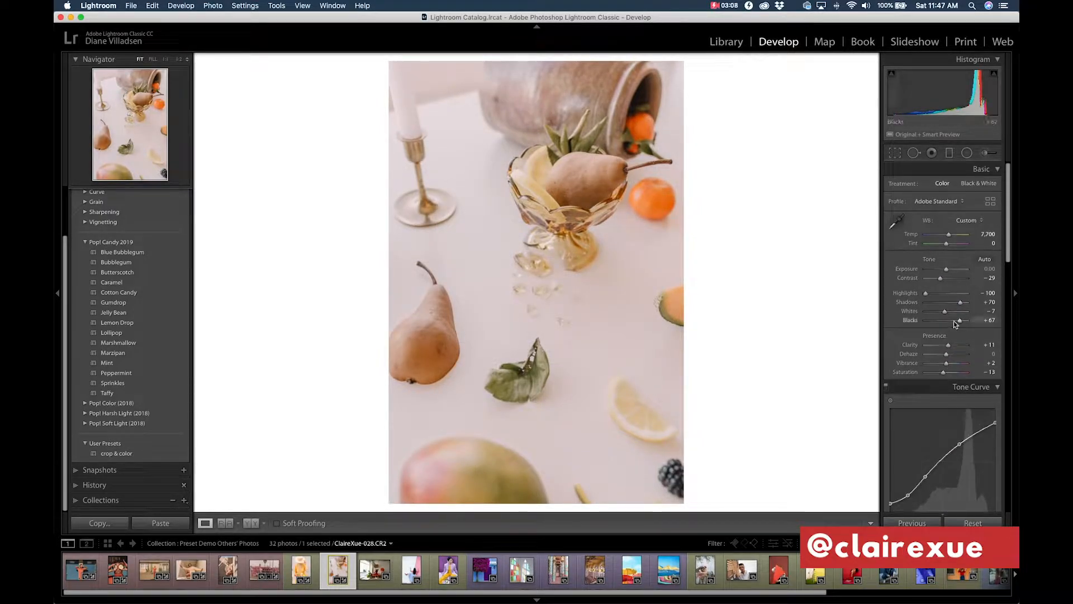
Set the still life's Blacks to +64 and its overall Saturation to −10.
{"action": "left_click_drag", "start_coordinate": [960, 320], "coordinate": [959, 320]}
{"action": "left_click", "coordinate": [984, 372]}
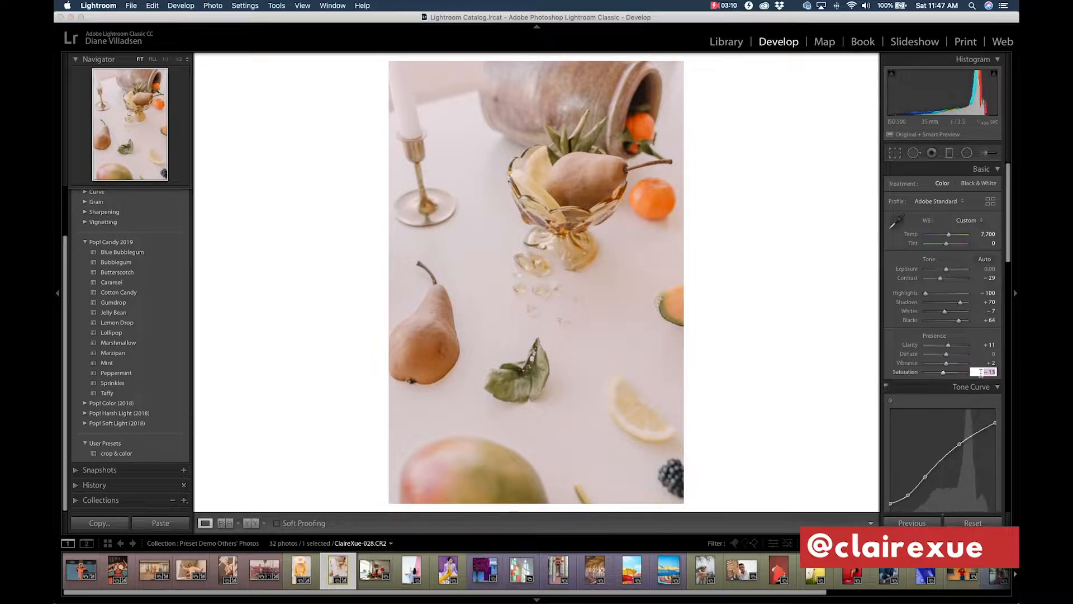
{"action": "type", "text": "-10"}
{"action": "key", "text": "Return"}
Set the Saturation of the still life's yellow tones to −19.
{"action": "scroll", "coordinate": [964, 331], "scroll_direction": "down", "scroll_amount": 10}
{"action": "left_click_drag", "start_coordinate": [941, 237], "coordinate": [944, 240]}
Raise the still life's Highlights to −50 and its Blacks to +70.
{"action": "scroll", "coordinate": [939, 274], "scroll_direction": "up", "scroll_amount": 7}
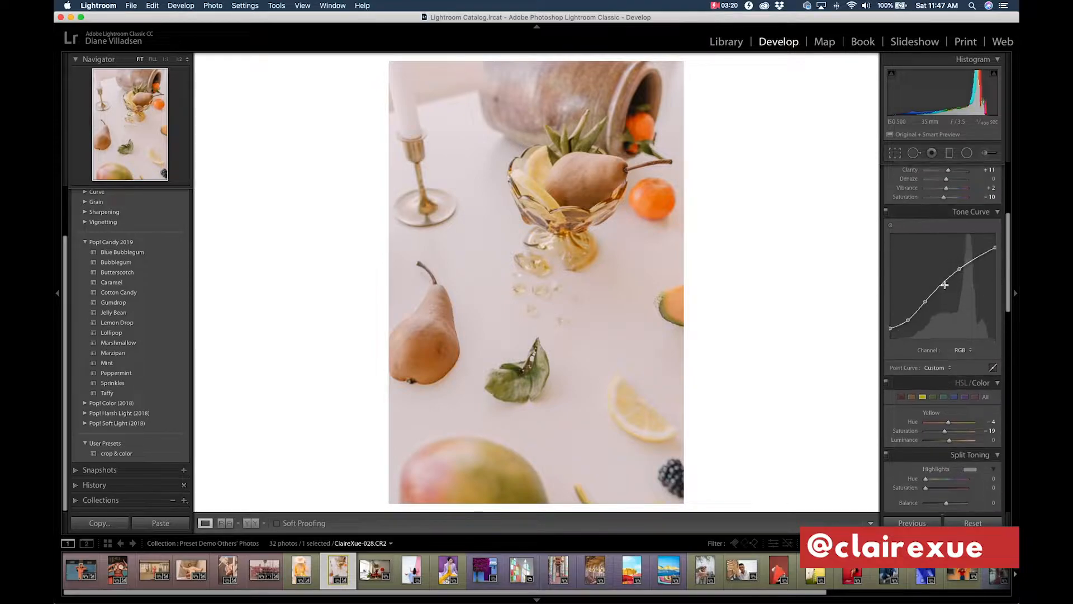
{"action": "scroll", "coordinate": [944, 285], "scroll_direction": "up", "scroll_amount": 5}
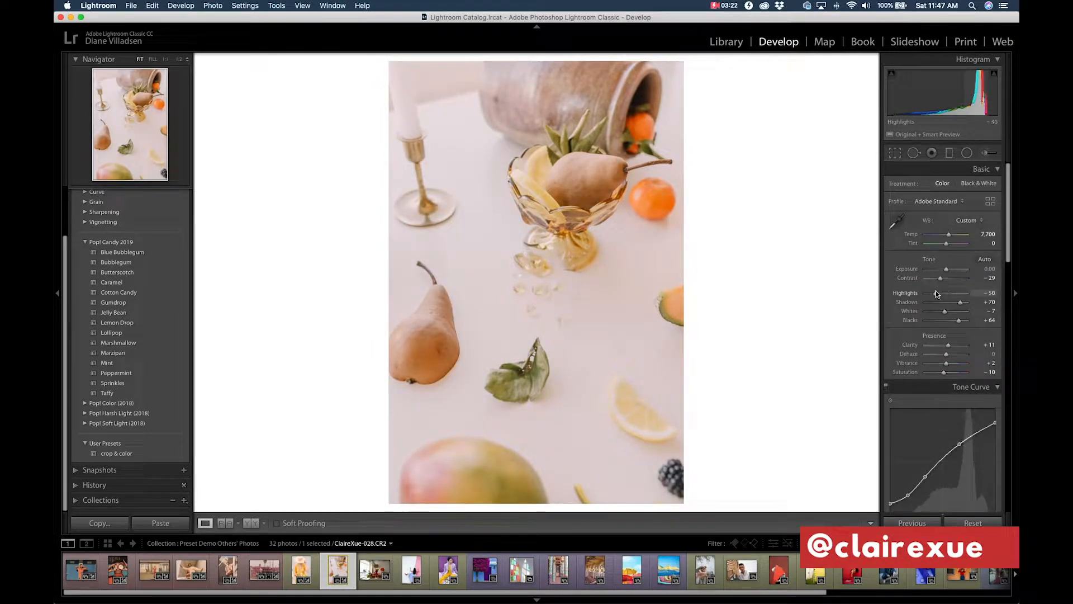
{"action": "left_click_drag", "start_coordinate": [959, 321], "coordinate": [961, 323]}
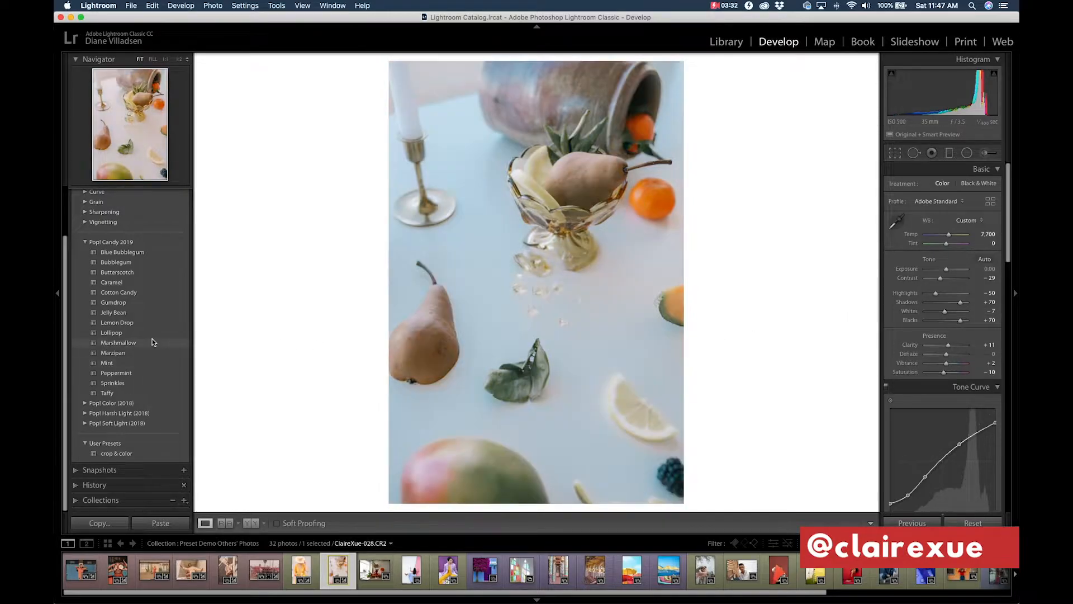
Open the interior photo of the woman in red by the orange sofa, and apply the Gumdrop preset.
{"action": "left_click", "coordinate": [374, 576]}
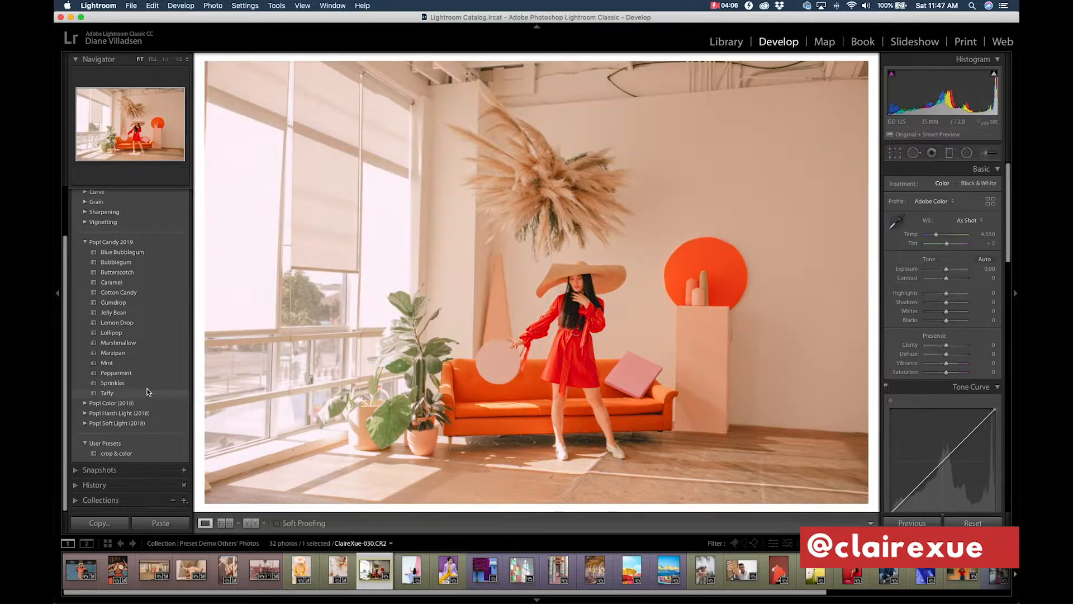
{"action": "left_click", "coordinate": [146, 304]}
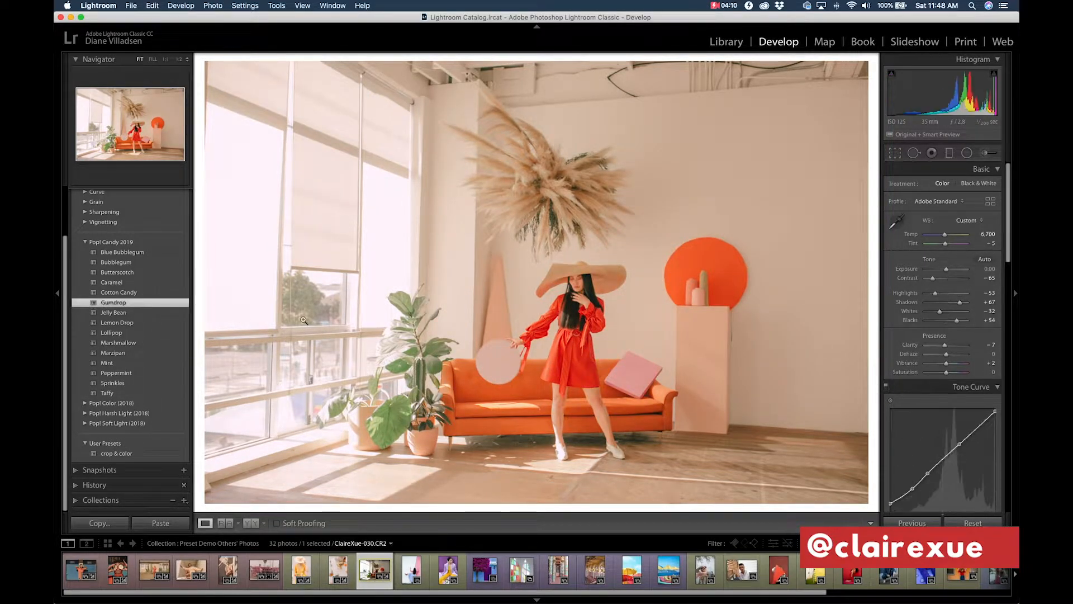
Shift the interior photo's green Hue to −11 and enable lens profile corrections.
{"action": "scroll", "coordinate": [964, 368], "scroll_direction": "down", "scroll_amount": 5}
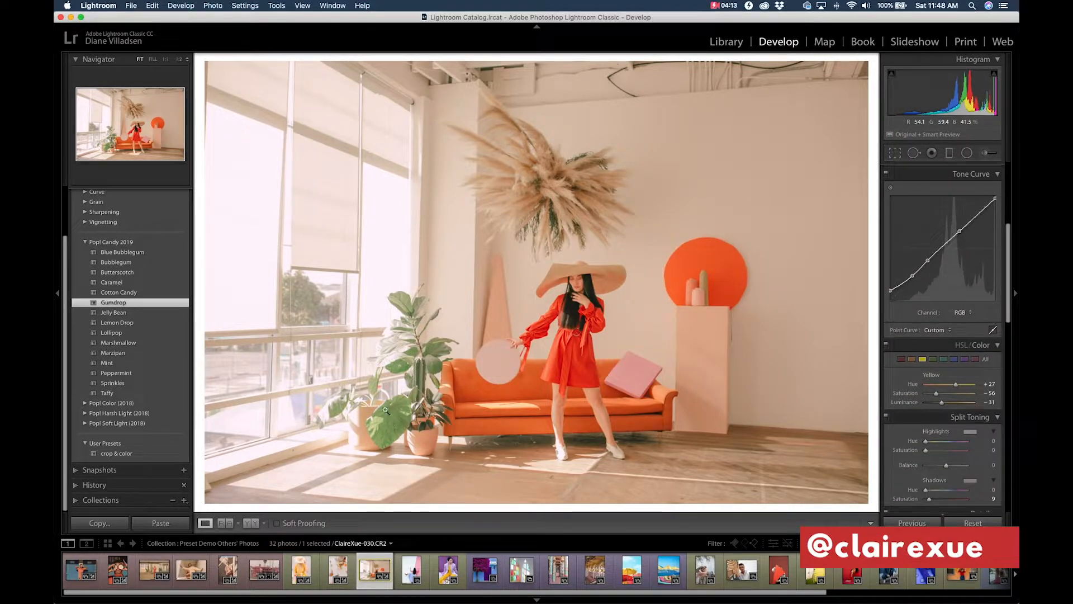
{"action": "left_click", "coordinate": [934, 359]}
{"action": "left_click_drag", "start_coordinate": [951, 386], "coordinate": [944, 385]}
{"action": "scroll", "coordinate": [945, 386], "scroll_direction": "down", "scroll_amount": 10}
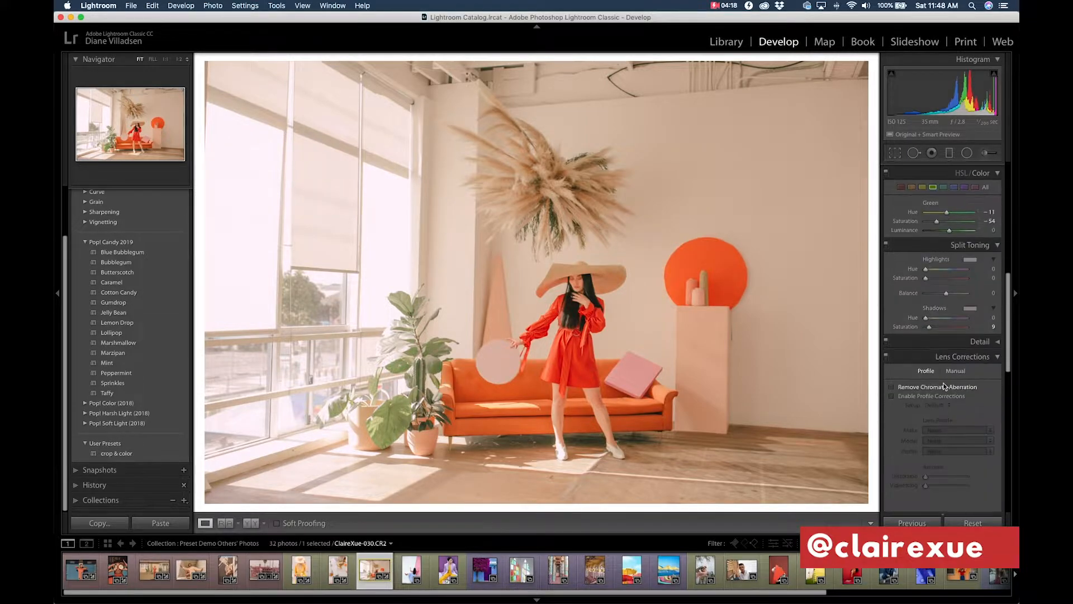
{"action": "left_click", "coordinate": [939, 306]}
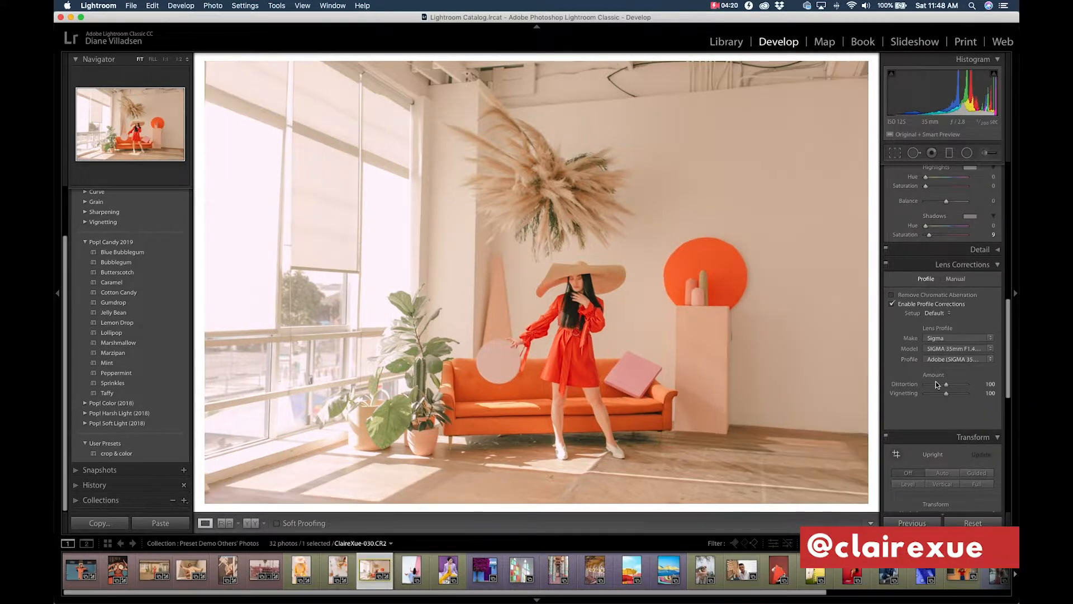
Set the interior photo's orange Hue to 0 and orange Saturation to −24.
{"action": "scroll", "coordinate": [946, 419], "scroll_direction": "up", "scroll_amount": 10}
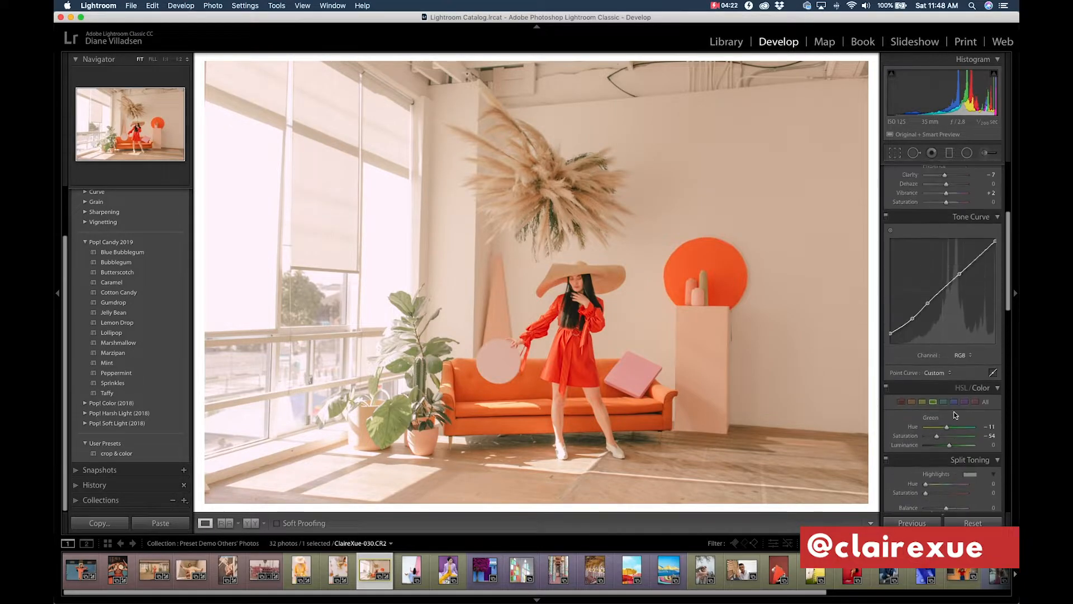
{"action": "scroll", "coordinate": [954, 414], "scroll_direction": "down", "scroll_amount": 3}
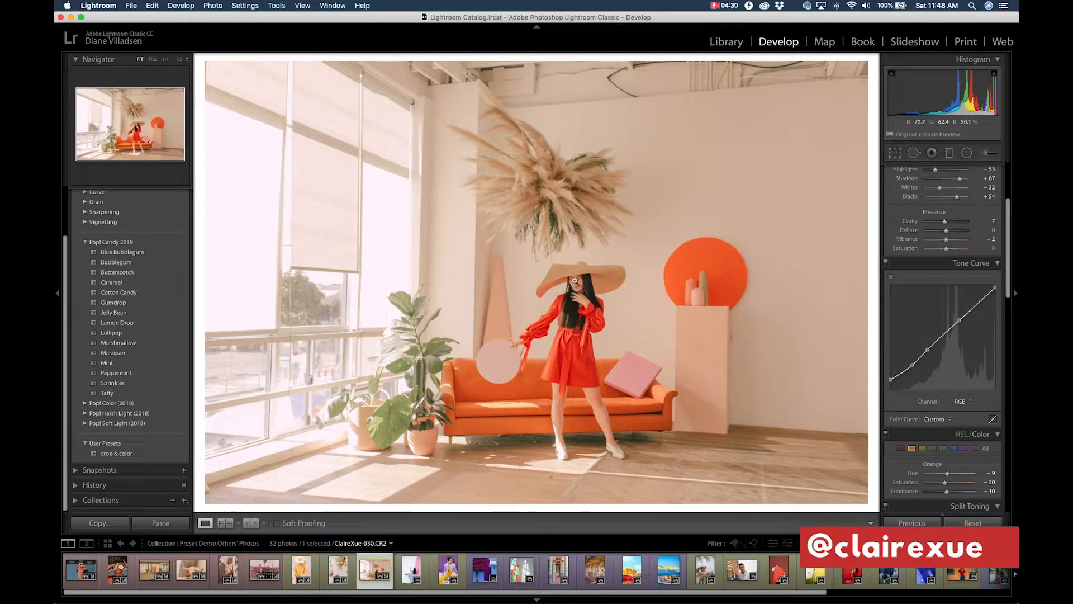
{"action": "left_click", "coordinate": [984, 471]}
{"action": "type", "text": "0"}
{"action": "key", "text": "Return"}
{"action": "left_click", "coordinate": [991, 482]}
{"action": "type", "text": "-24"}
{"action": "key", "text": "Return"}
Set the interior photo's red Hue to +20 and red Saturation to −20.
{"action": "left_click", "coordinate": [899, 447]}
{"action": "left_click", "coordinate": [987, 473]}
{"action": "type", "text": "20"}
{"action": "key", "text": "Return"}
{"action": "left_click", "coordinate": [992, 482]}
{"action": "type", "text": "-20"}
{"action": "key", "text": "Return"}
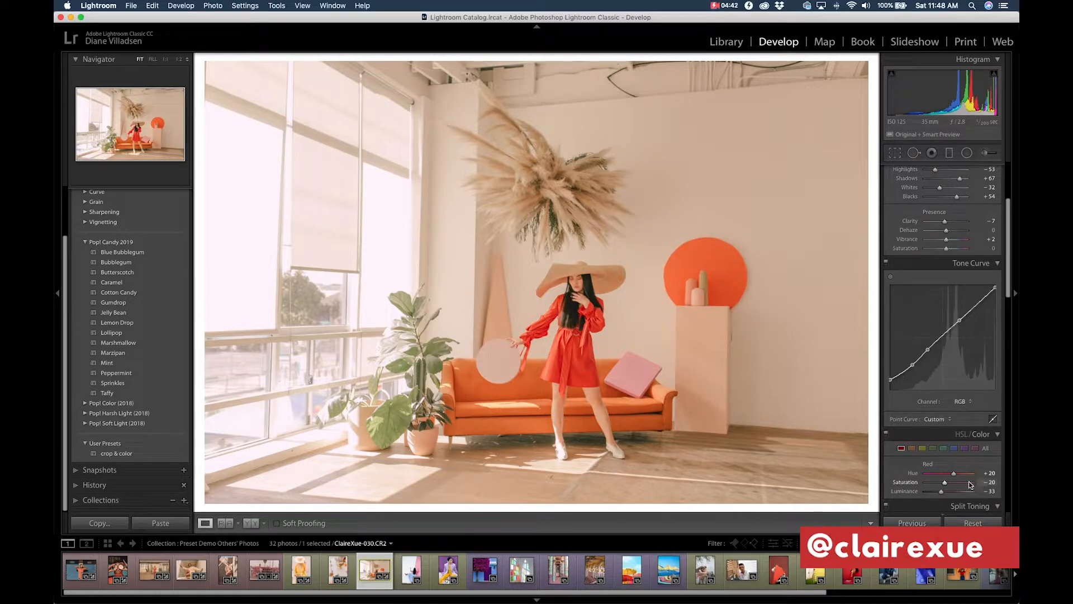
Raise the interior photo's Blacks to +76 and set its Exposure to +0.12.
{"action": "scroll", "coordinate": [971, 480], "scroll_direction": "up", "scroll_amount": 5}
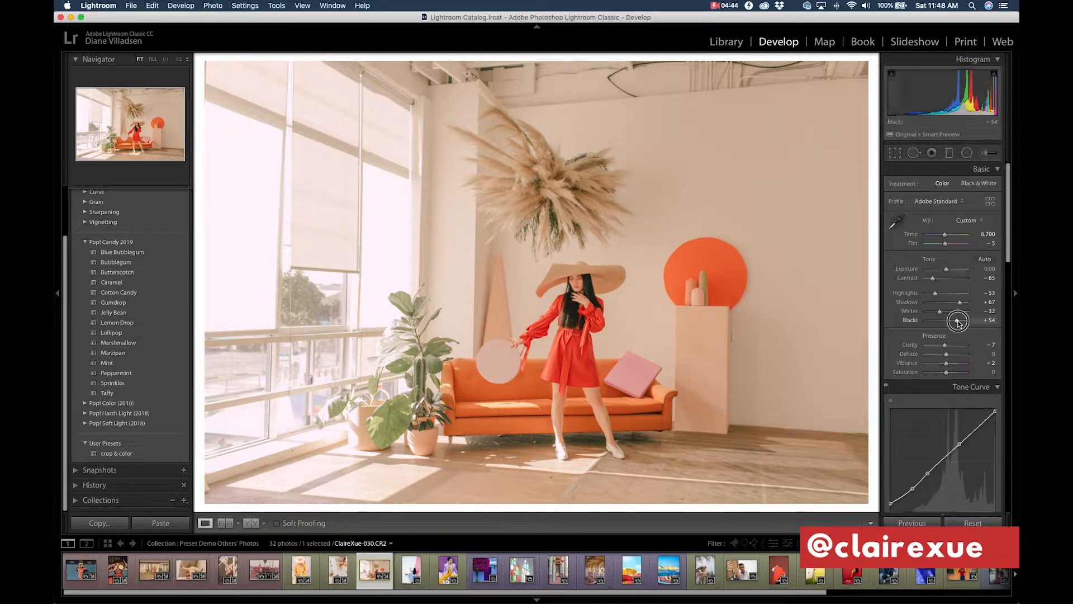
{"action": "left_click", "coordinate": [961, 319]}
{"action": "left_click", "coordinate": [989, 270]}
{"action": "type", "text": "0.12"}
{"action": "key", "text": "Return"}
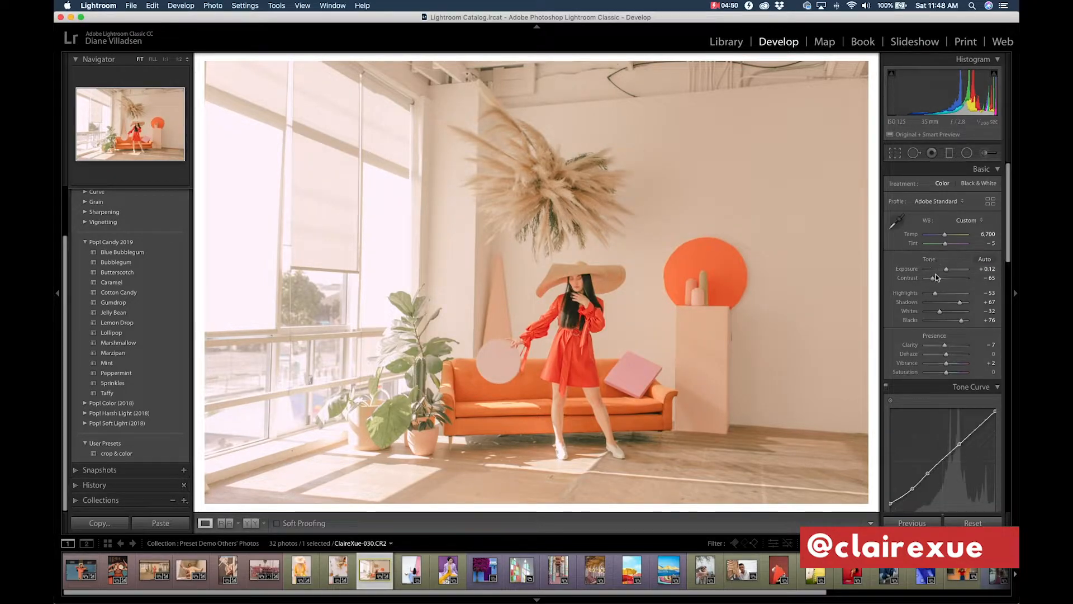
Set the interior photo's Tint to 0 and its split-toning shadow Saturation to 13.
{"action": "left_click", "coordinate": [992, 243]}
{"action": "type", "text": "0"}
{"action": "key", "text": "Return"}
{"action": "scroll", "coordinate": [956, 260], "scroll_direction": "down", "scroll_amount": 10}
{"action": "left_click", "coordinate": [992, 419]}
{"action": "type", "text": "13"}
{"action": "key", "text": "Return"}
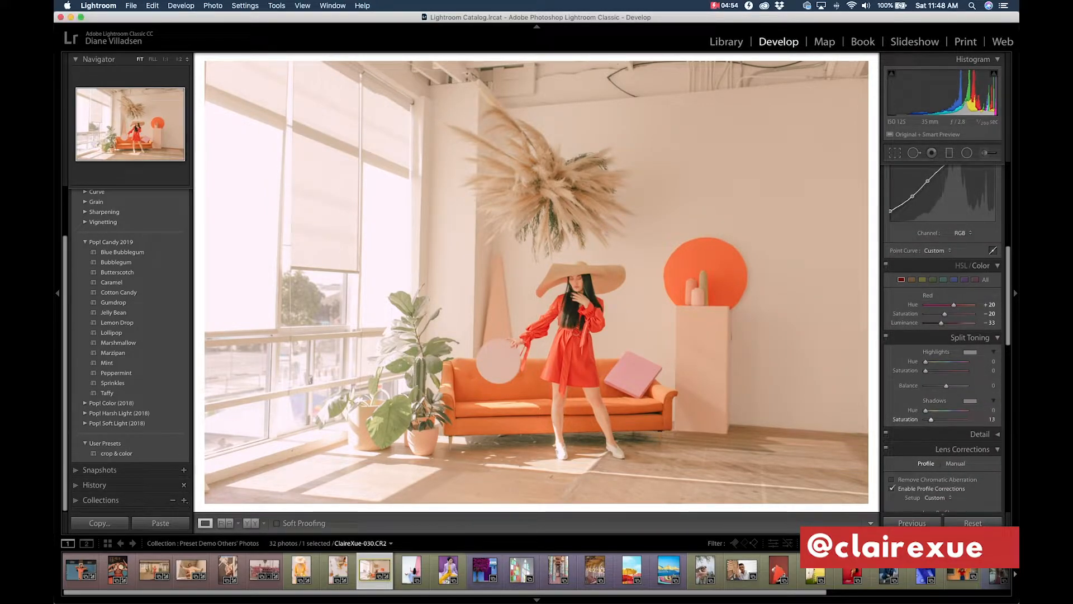
Try split-toning shadow Saturation at 100 and a shifted highlight Saturation, restoring 13 for shadows and 0 for highlights.
{"action": "left_click", "coordinate": [972, 402]}
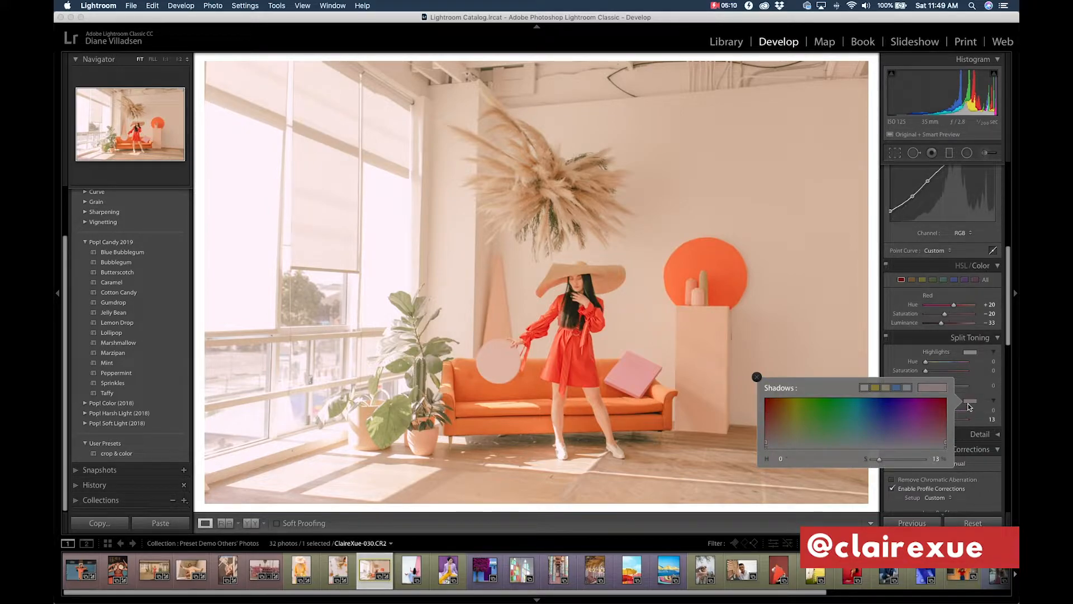
{"action": "left_click", "coordinate": [968, 403]}
{"action": "left_click_drag", "start_coordinate": [948, 420], "coordinate": [988, 420]}
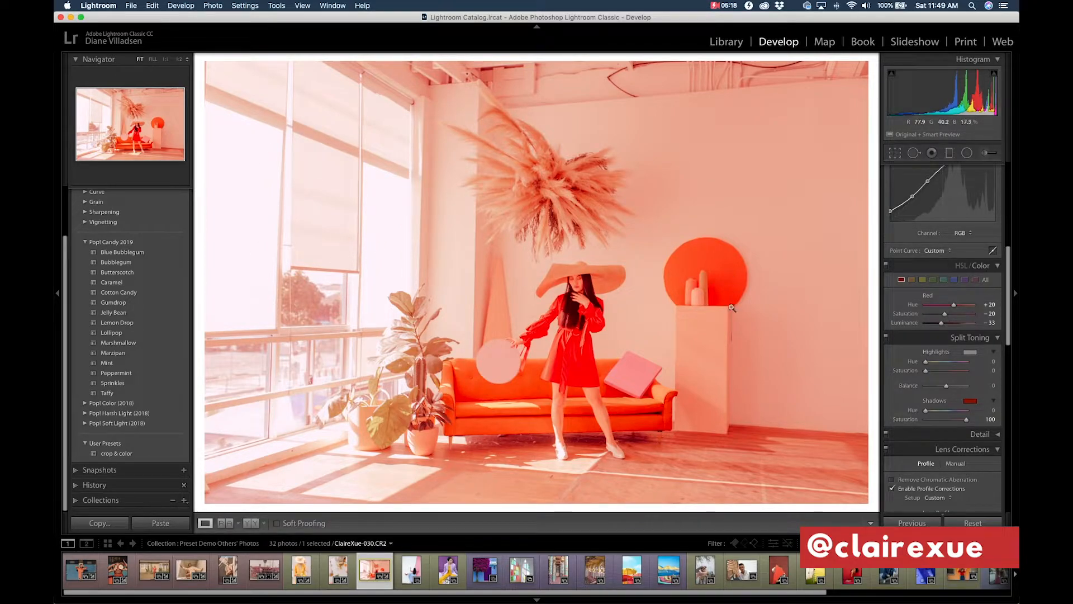
{"action": "left_click", "coordinate": [934, 419]}
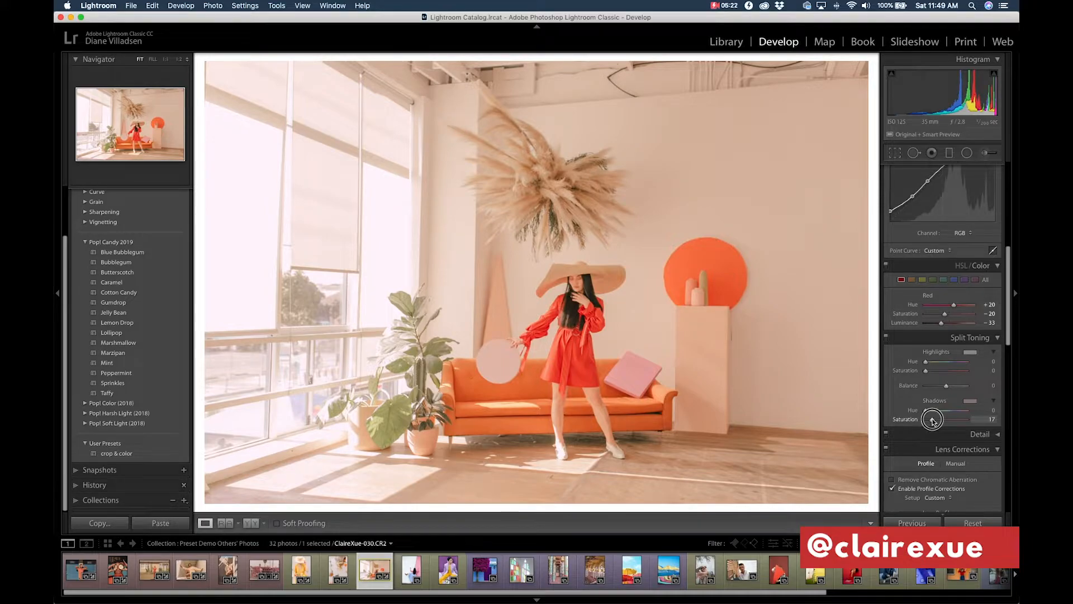
{"action": "left_click_drag", "start_coordinate": [933, 421], "coordinate": [932, 422]}
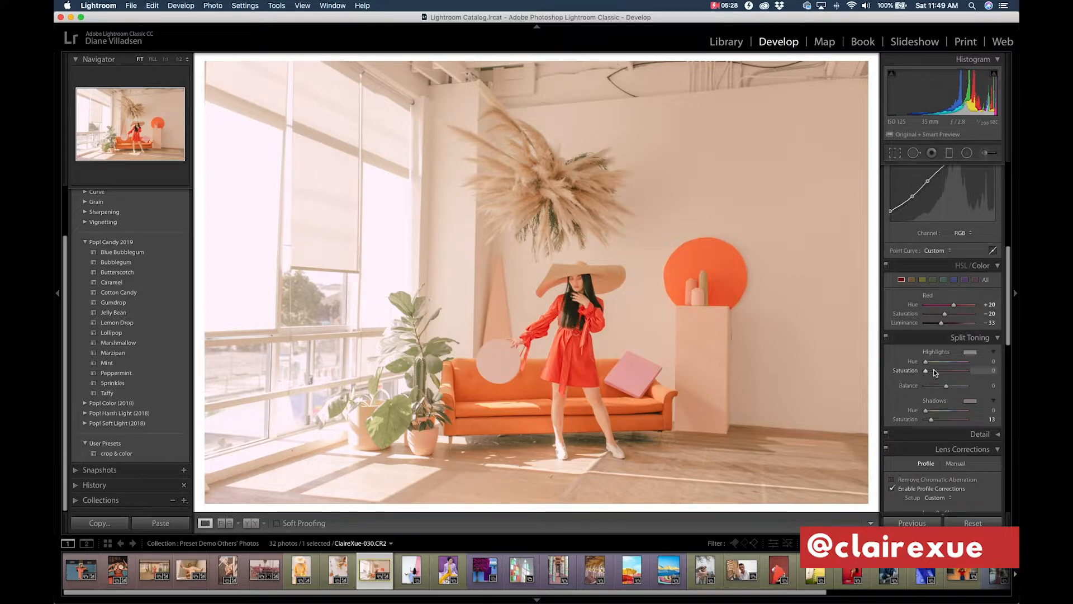
{"action": "mouse_move", "coordinate": [932, 370]}
{"action": "left_mouse_down"}
{"action": "mouse_move", "coordinate": [1015, 373]}
{"action": "mouse_move", "coordinate": [791, 378]}
{"action": "mouse_move", "coordinate": [1016, 360]}
{"action": "mouse_move", "coordinate": [776, 366]}
{"action": "mouse_move", "coordinate": [1015, 370]}
{"action": "mouse_move", "coordinate": [1015, 383]}
{"action": "mouse_move", "coordinate": [918, 373]}
{"action": "left_mouse_up"}
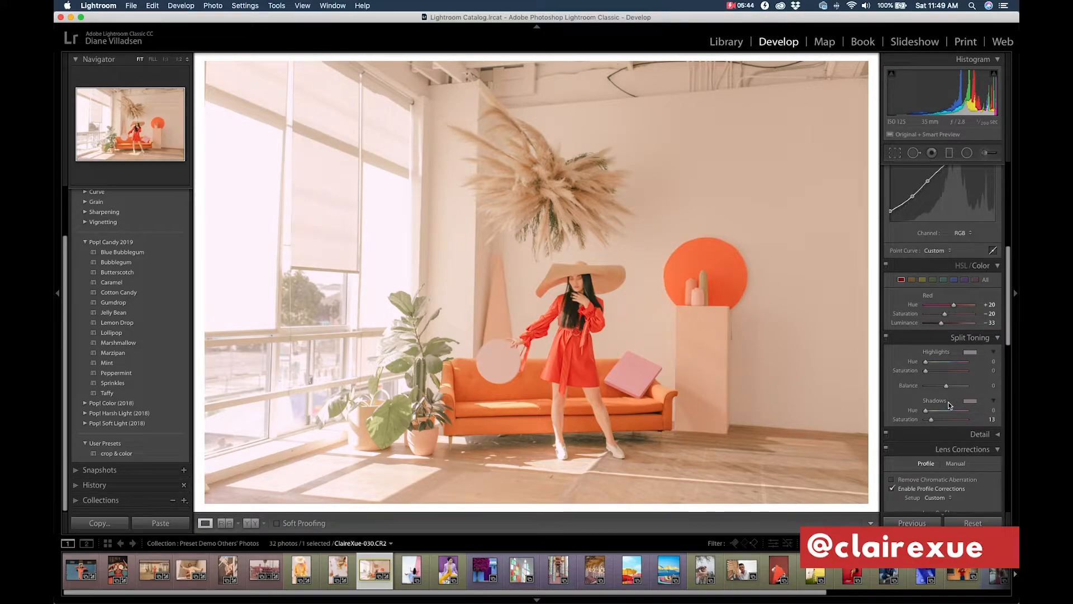
Set the interior photo's overall Saturation to −4 and its Exposure to +0.33.
{"action": "scroll", "coordinate": [949, 406], "scroll_direction": "up", "scroll_amount": 8}
{"action": "left_click", "coordinate": [990, 373]}
{"action": "type", "text": "-4"}
{"action": "key", "text": "Return"}
{"action": "left_click", "coordinate": [988, 269]}
{"action": "type", "text": "0.33"}
{"action": "key", "text": "Return"}
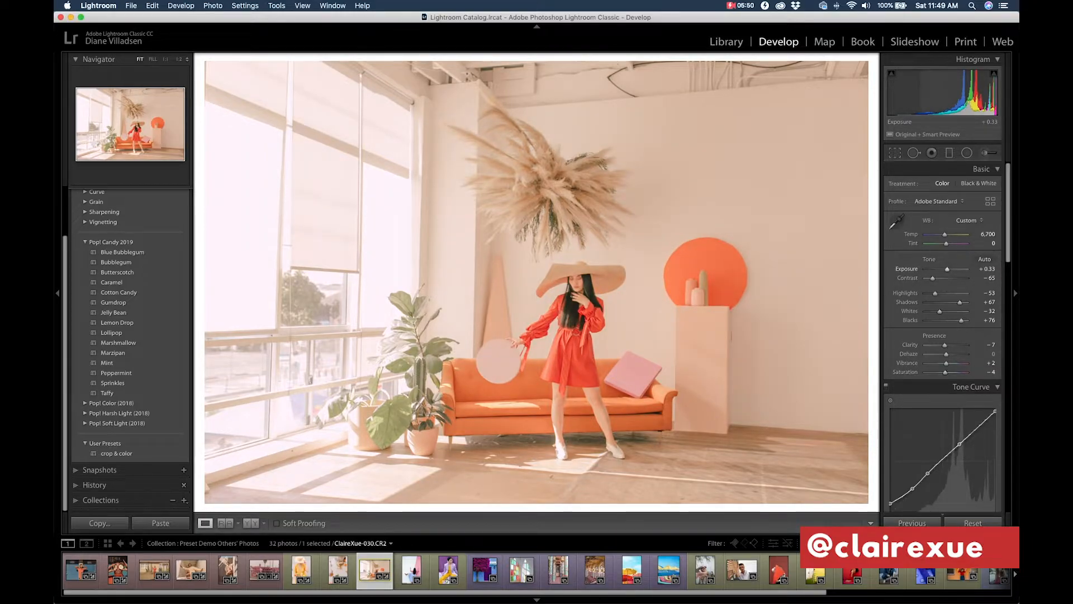
Set the interior photo's Highlights to −72 and Blacks to +64, and compare the edit with the original.
{"action": "left_click", "coordinate": [935, 293]}
{"action": "left_click_drag", "start_coordinate": [935, 294], "coordinate": [958, 323]}
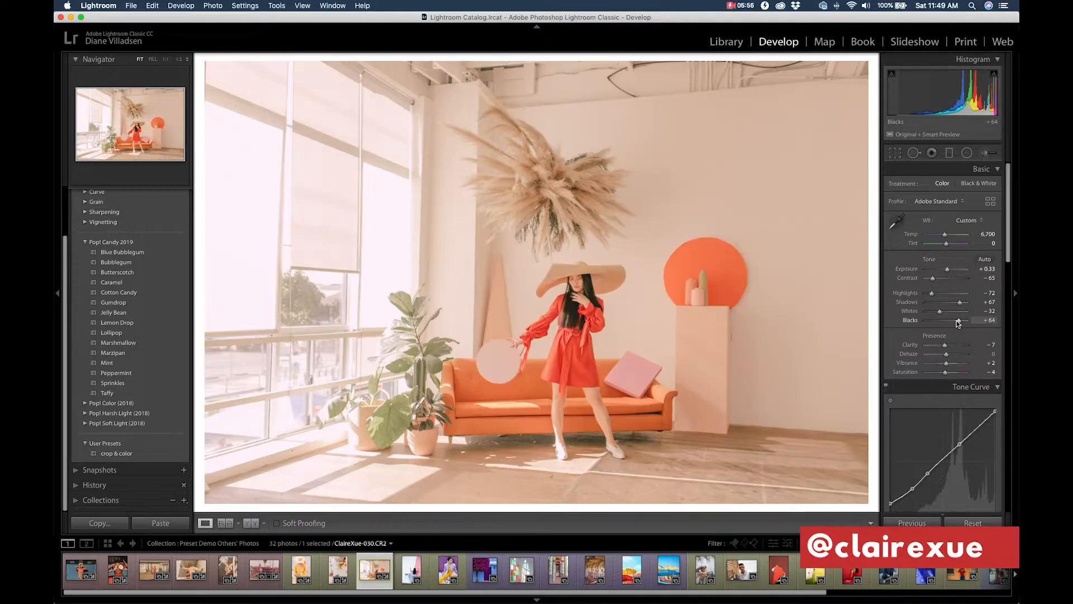
{"action": "key", "text": "backslash"}
{"action": "key", "text": "backslash"}
{"action": "key", "text": "backslash"}
{"action": "key", "text": "backslash"}
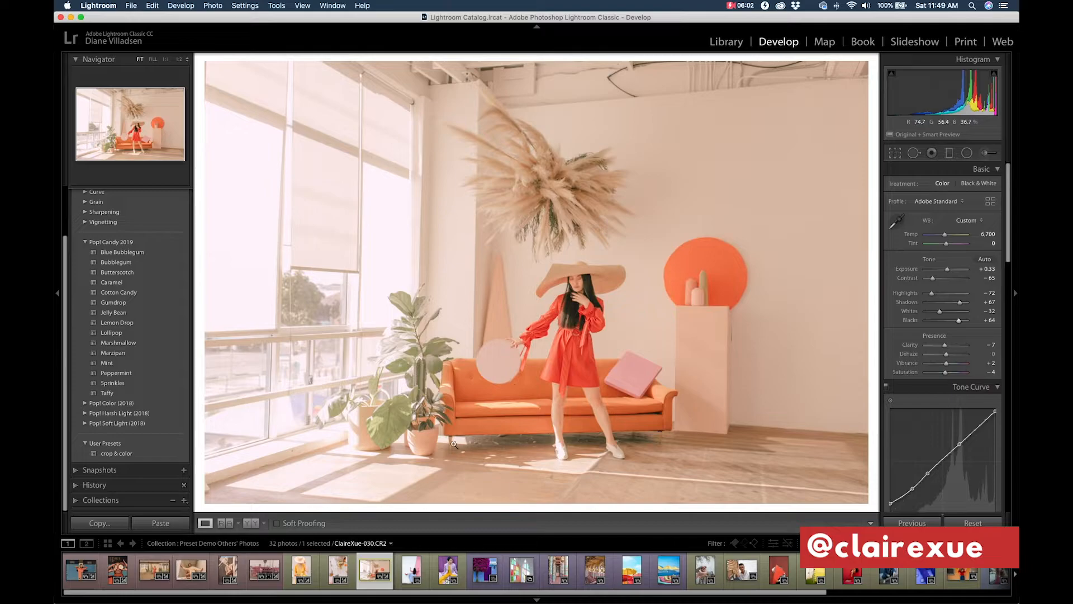
Apply the Cotton Candy preset to the photo of the woman against the pink and white wall.
{"action": "left_click", "coordinate": [411, 570]}
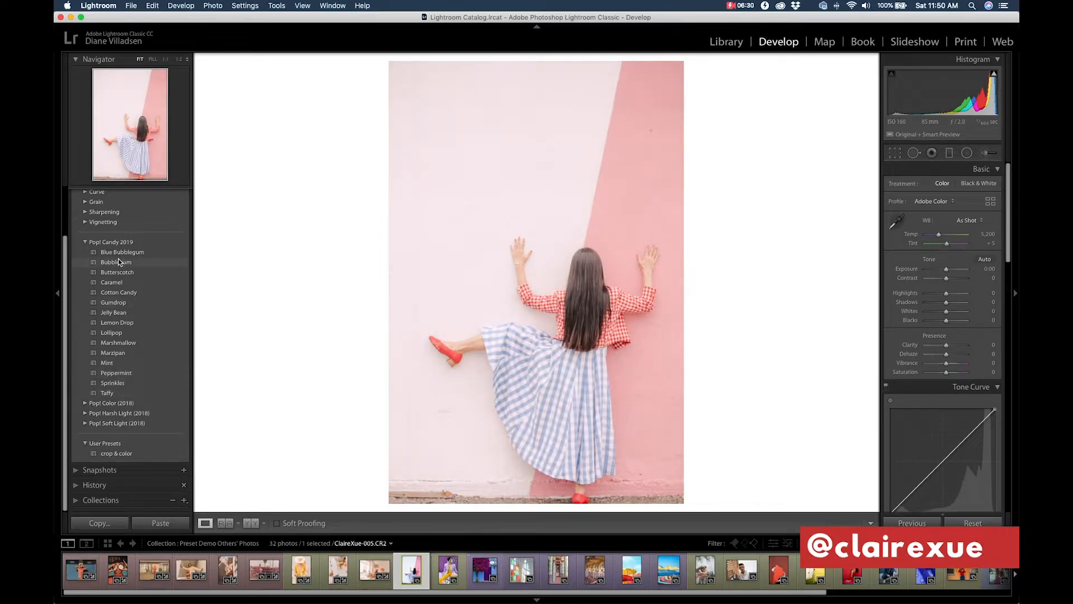
{"action": "left_click", "coordinate": [118, 293]}
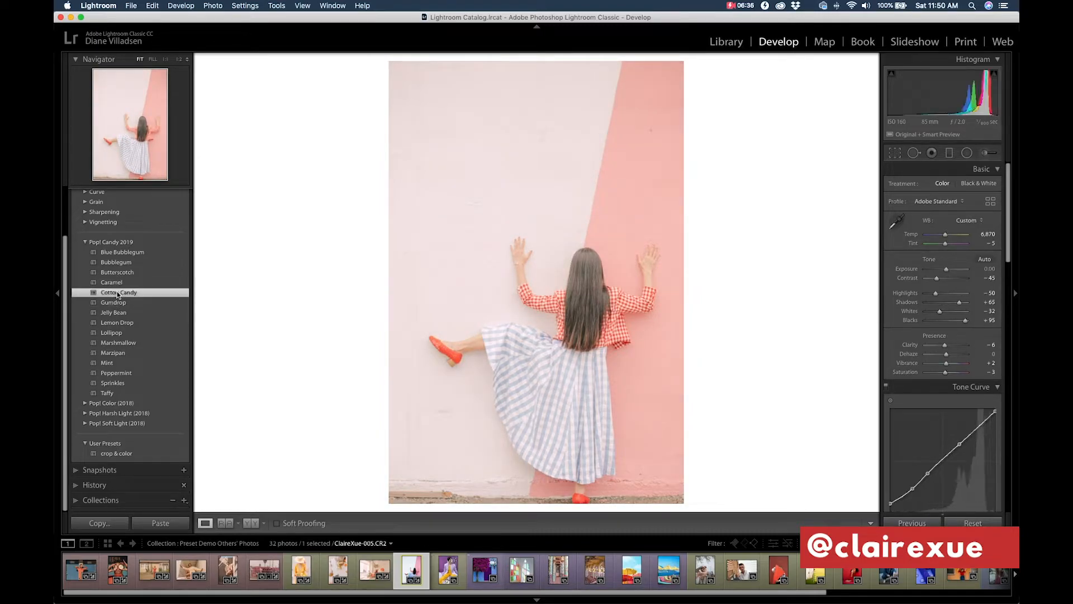
Set the pink wall photo's Highlights to −19, Shadows to +34, Blacks to +69 and Exposure to +0.11.
{"action": "left_click_drag", "start_coordinate": [990, 270], "coordinate": [986, 270]}
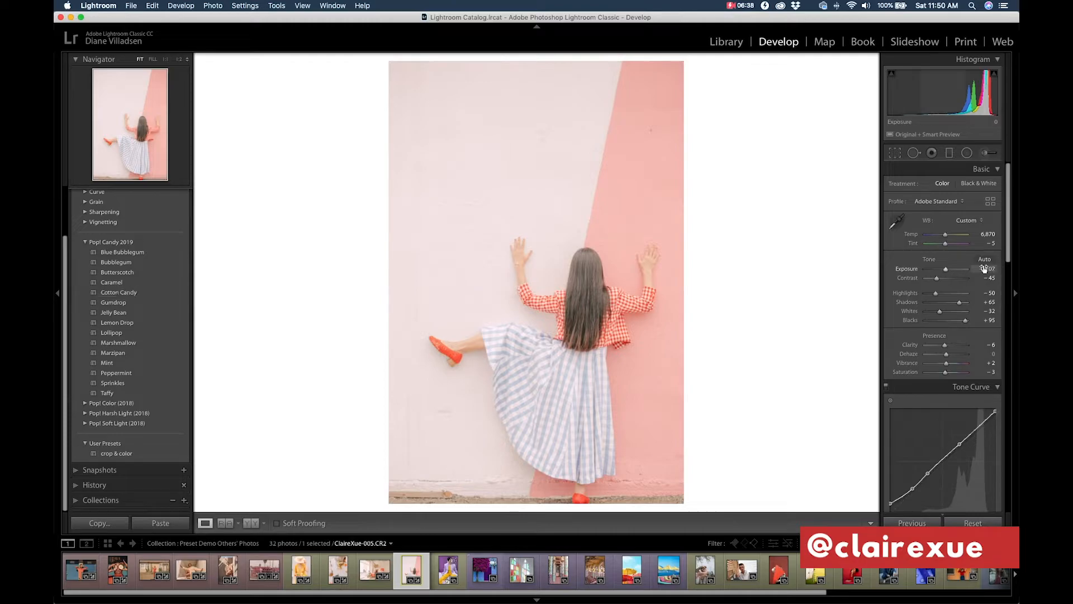
{"action": "mouse_move", "coordinate": [959, 302]}
{"action": "left_mouse_down"}
{"action": "mouse_move", "coordinate": [942, 295]}
{"action": "mouse_move", "coordinate": [960, 323]}
{"action": "left_mouse_up"}
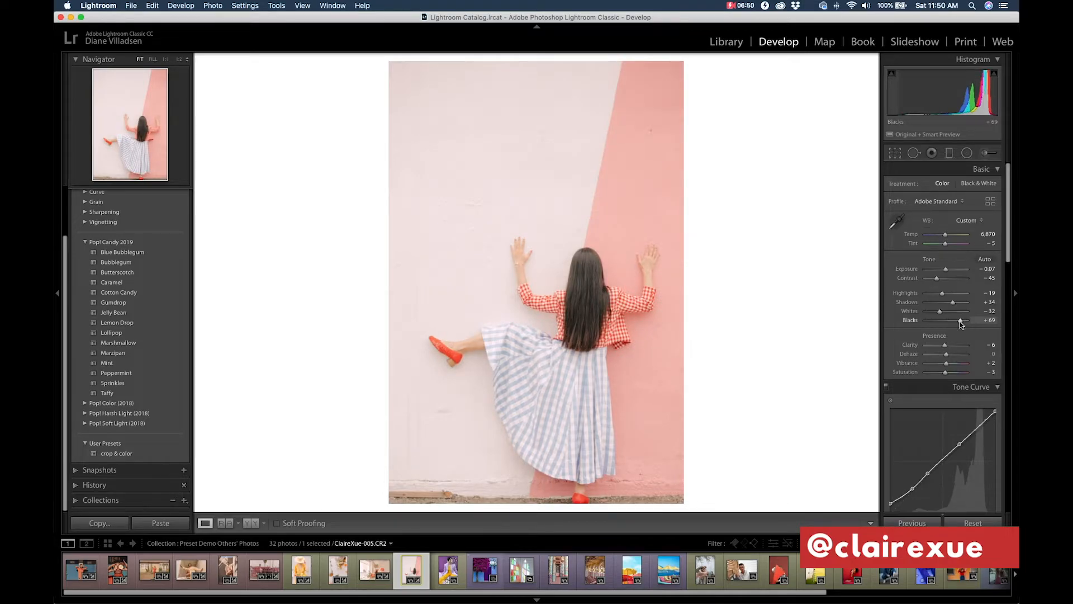
{"action": "left_click", "coordinate": [989, 269]}
{"action": "type", "text": "0.11"}
{"action": "key", "text": "Return"}
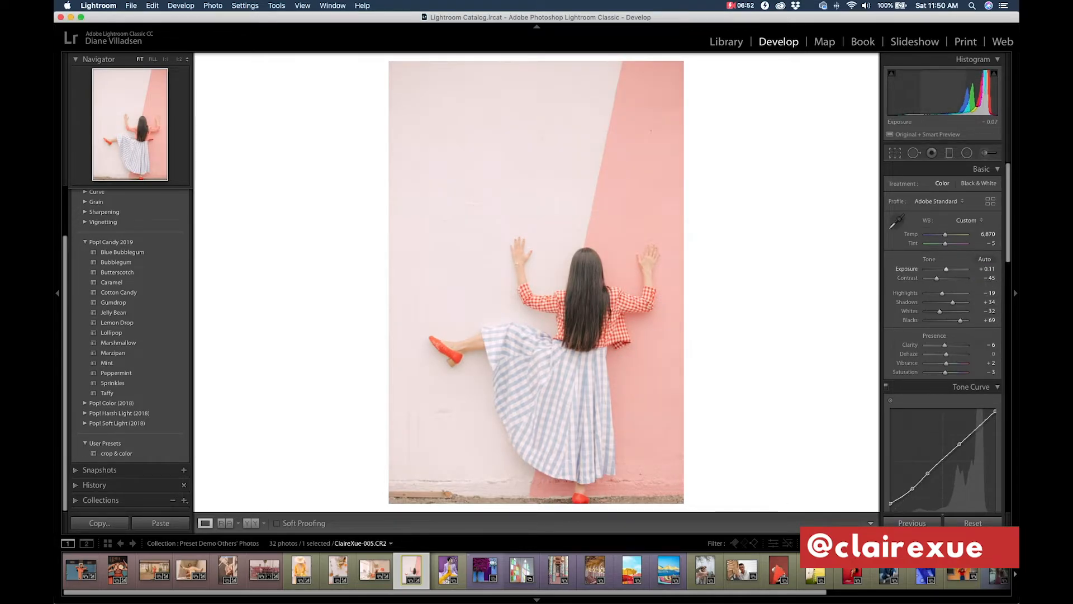
{"action": "left_click_drag", "start_coordinate": [961, 325], "coordinate": [962, 326]}
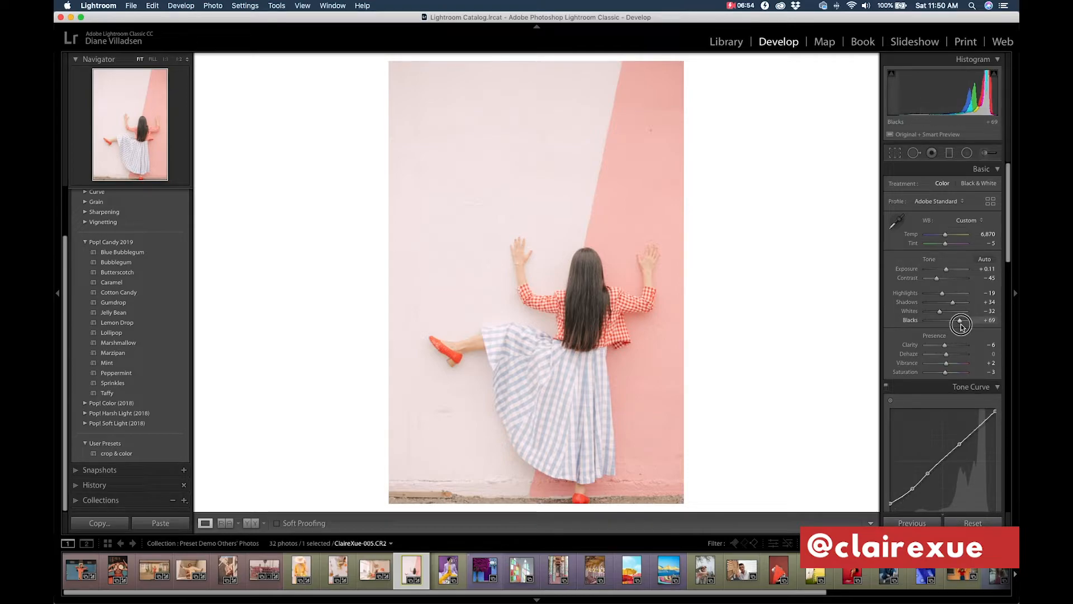
Set the pink wall photo's blue Saturation to −28 in the HSL adjustments.
{"action": "scroll", "coordinate": [962, 325], "scroll_direction": "down", "scroll_amount": 8}
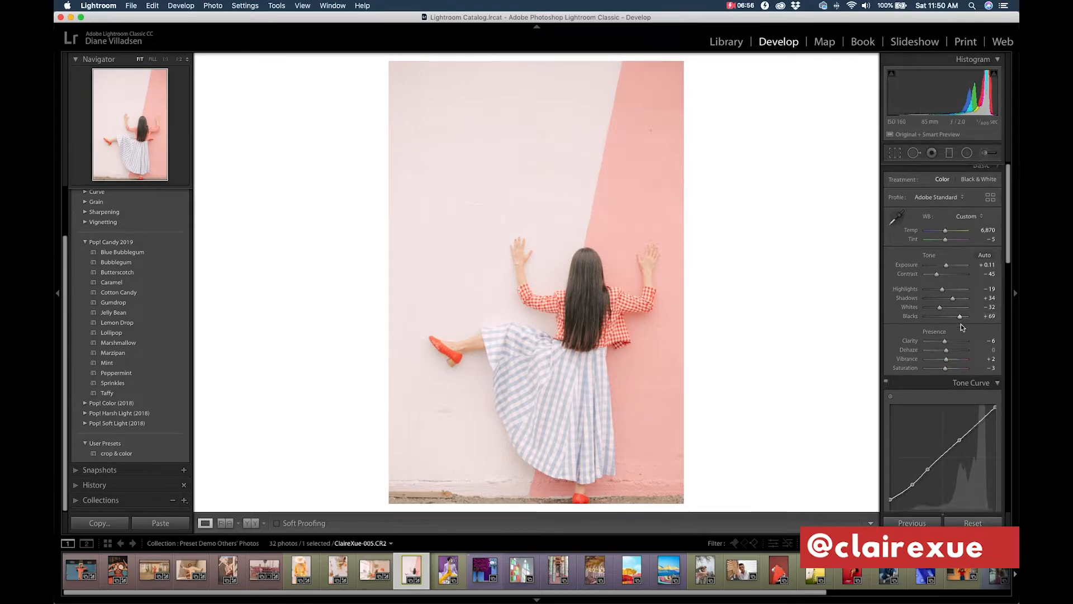
{"action": "scroll", "coordinate": [961, 328], "scroll_direction": "down", "scroll_amount": 1}
{"action": "left_click", "coordinate": [954, 351]}
{"action": "left_click", "coordinate": [942, 385]}
{"action": "left_click_drag", "start_coordinate": [942, 386], "coordinate": [947, 395]}
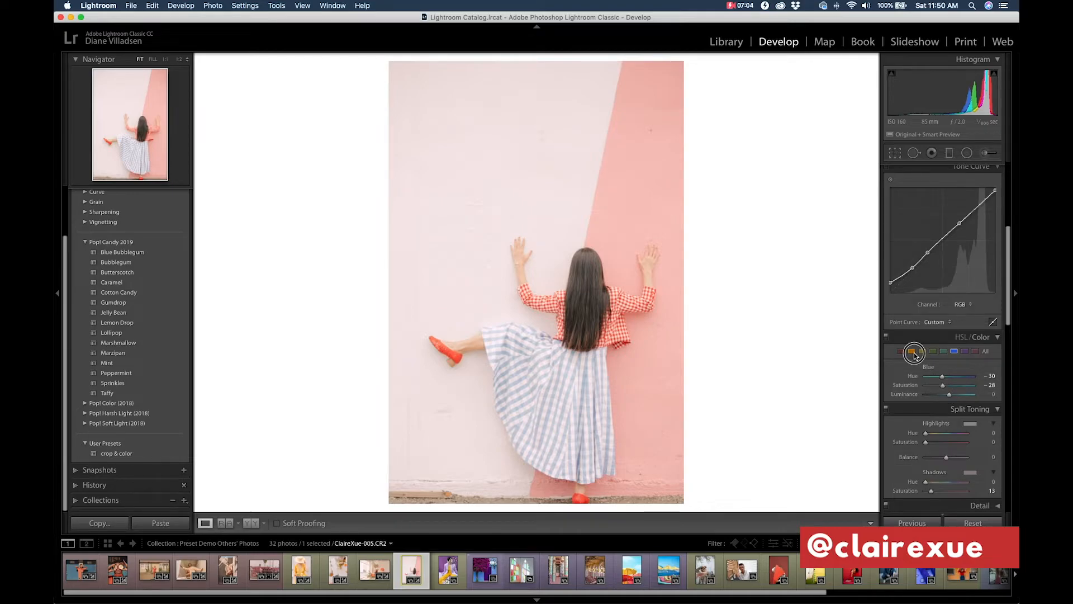
Set the pink wall photo's orange Saturation to −10 and red Saturation to −7.
{"action": "left_click", "coordinate": [912, 351]}
{"action": "left_click", "coordinate": [947, 385]}
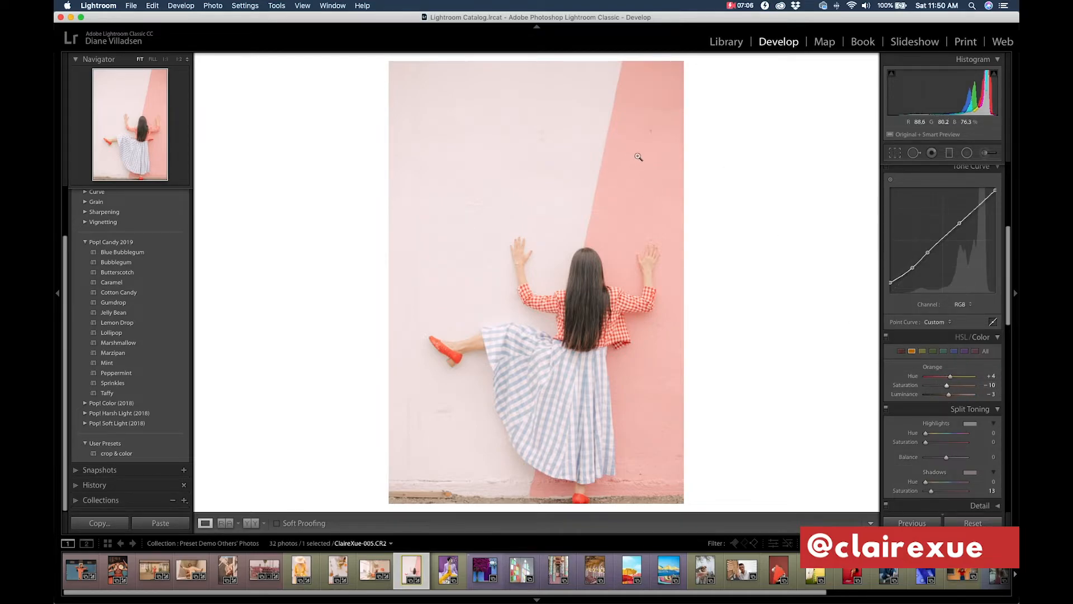
{"action": "left_click", "coordinate": [961, 388]}
{"action": "mouse_move", "coordinate": [960, 389]}
{"action": "left_mouse_down"}
{"action": "mouse_move", "coordinate": [1016, 390]}
{"action": "mouse_move", "coordinate": [841, 378]}
{"action": "mouse_move", "coordinate": [1018, 393]}
{"action": "mouse_move", "coordinate": [938, 386]}
{"action": "mouse_move", "coordinate": [1012, 394]}
{"action": "mouse_move", "coordinate": [948, 388]}
{"action": "left_mouse_up"}
{"action": "left_click", "coordinate": [901, 351]}
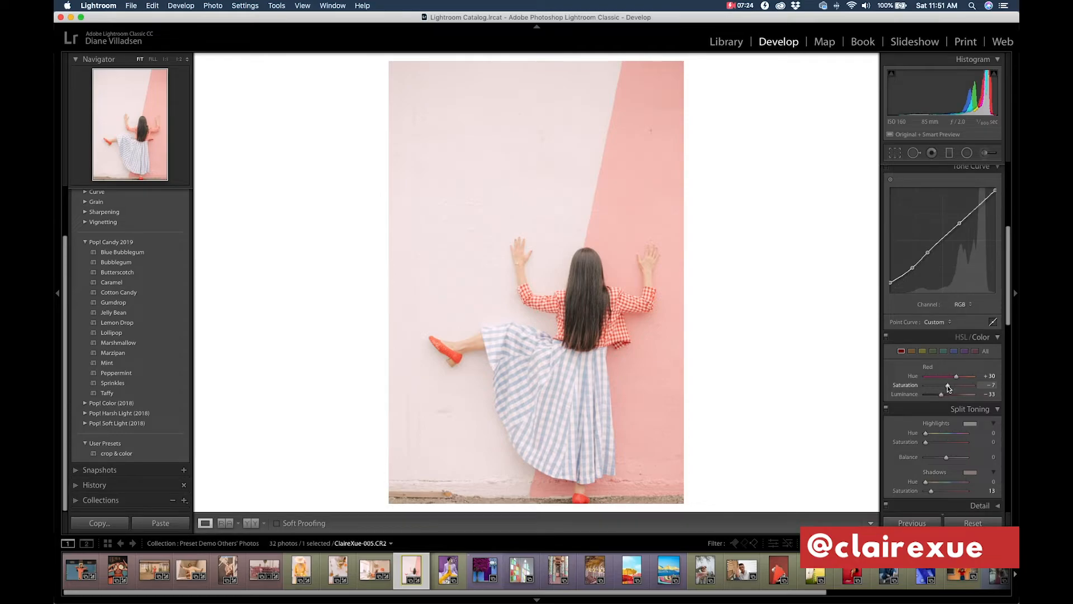
Lower the shadow point of the pink wall photo's tone curve slightly.
{"action": "left_click", "coordinate": [913, 270]}
{"action": "left_click_drag", "start_coordinate": [913, 271], "coordinate": [914, 275]}
{"action": "mouse_move", "coordinate": [913, 270]}
{"action": "left_mouse_down"}
{"action": "mouse_move", "coordinate": [909, 259]}
{"action": "mouse_move", "coordinate": [913, 272]}
{"action": "left_mouse_up"}
Set the pink wall photo's Blacks to +52 and compare the edit with the original.
{"action": "scroll", "coordinate": [911, 280], "scroll_direction": "up", "scroll_amount": 5}
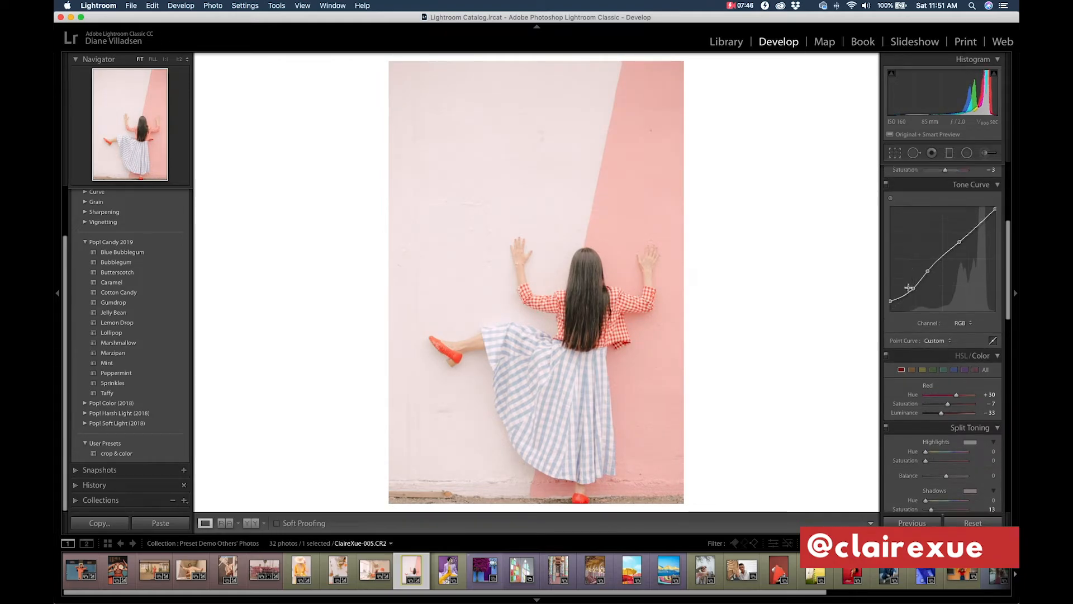
{"action": "left_click_drag", "start_coordinate": [960, 320], "coordinate": [957, 322]}
{"action": "key", "text": "backslash"}
{"action": "key", "text": "backslash"}
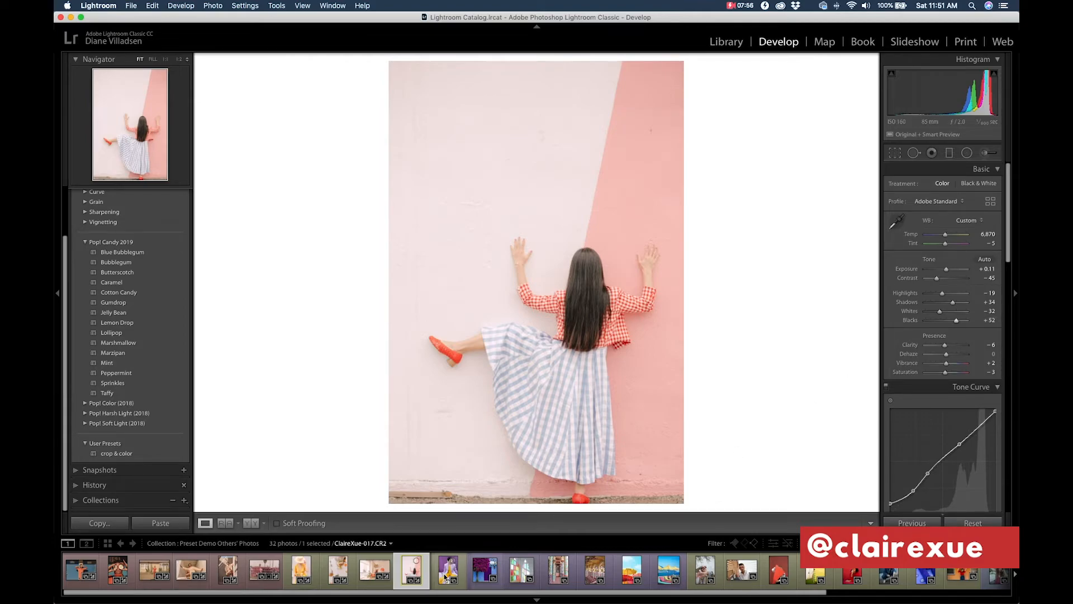
Apply the Lollipop preset to the portrait with the lilac blazer and yellow trousers.
{"action": "left_click", "coordinate": [447, 576]}
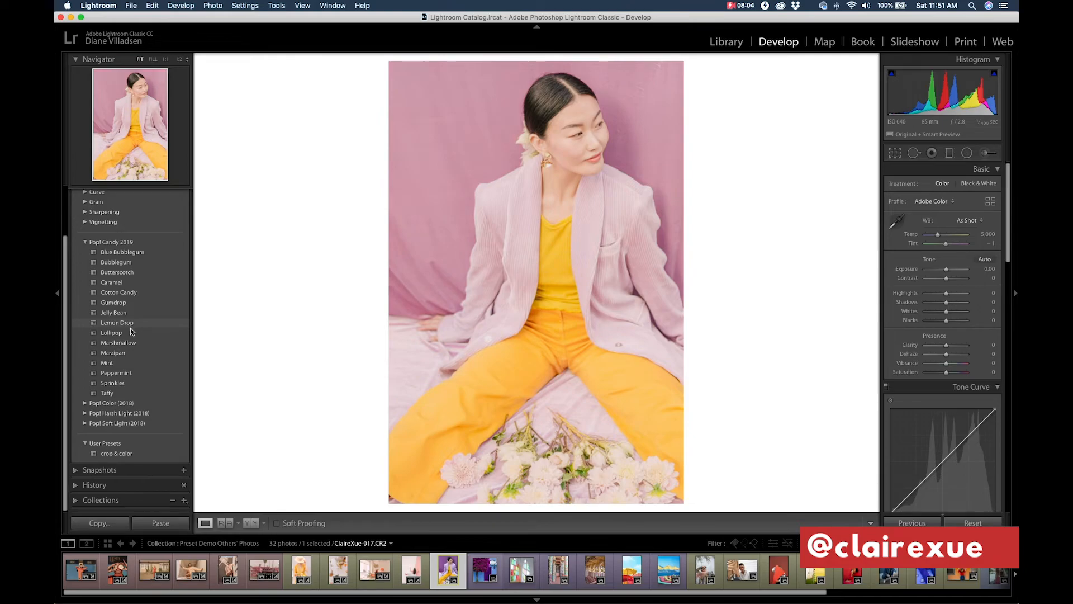
{"action": "left_click", "coordinate": [129, 330]}
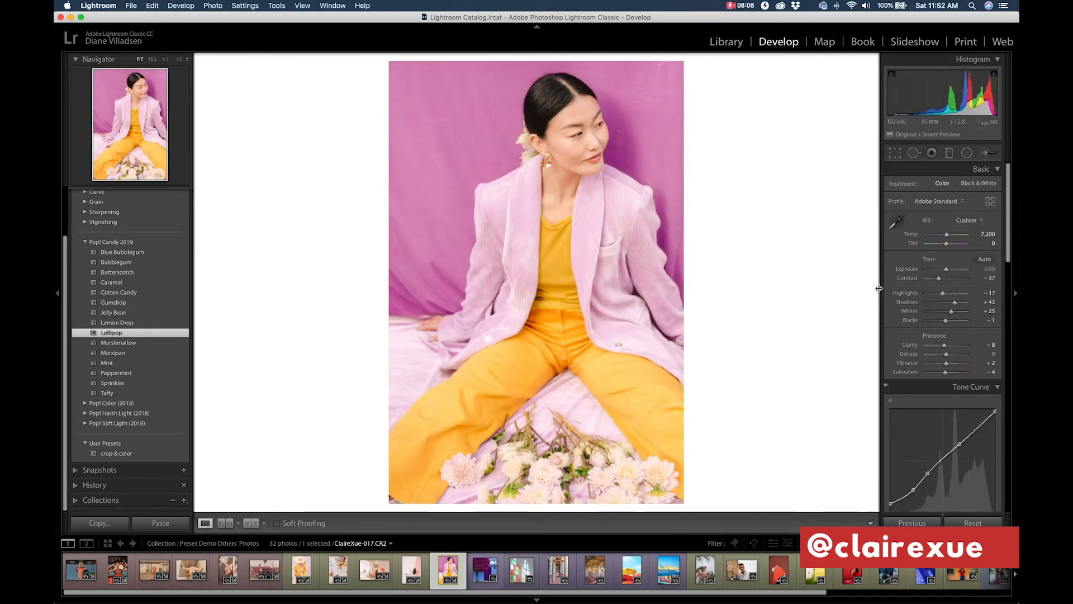
Set the lilac blazer portrait's orange Saturation to −7 and enable lens profile corrections.
{"action": "scroll", "coordinate": [924, 295], "scroll_direction": "down", "scroll_amount": 10}
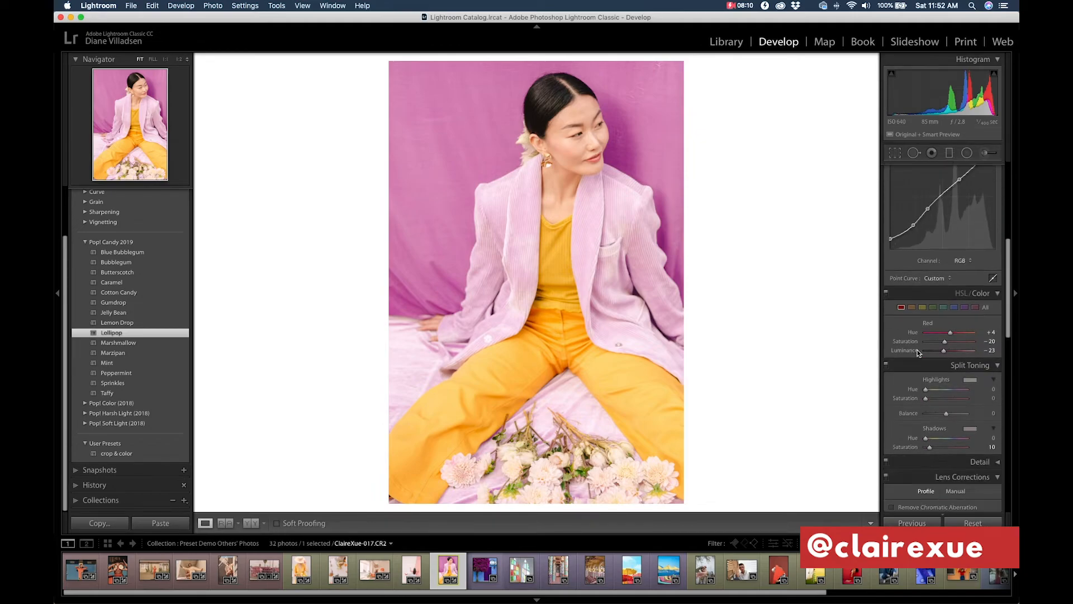
{"action": "left_click", "coordinate": [912, 249]}
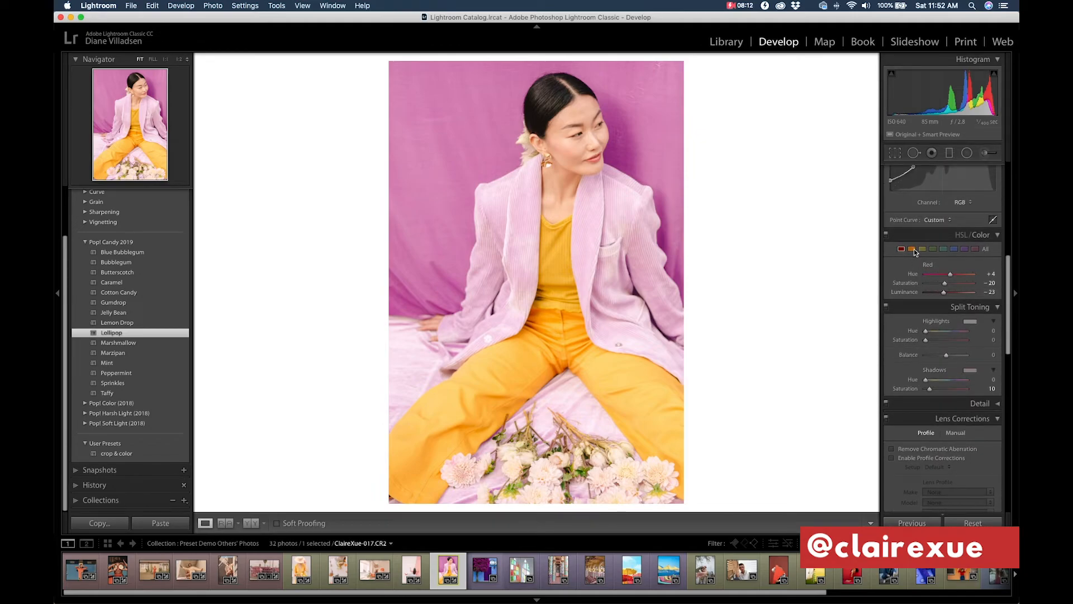
{"action": "left_click", "coordinate": [990, 283]}
{"action": "type", "text": "-7"}
{"action": "key", "text": "Return"}
{"action": "left_click", "coordinate": [943, 461]}
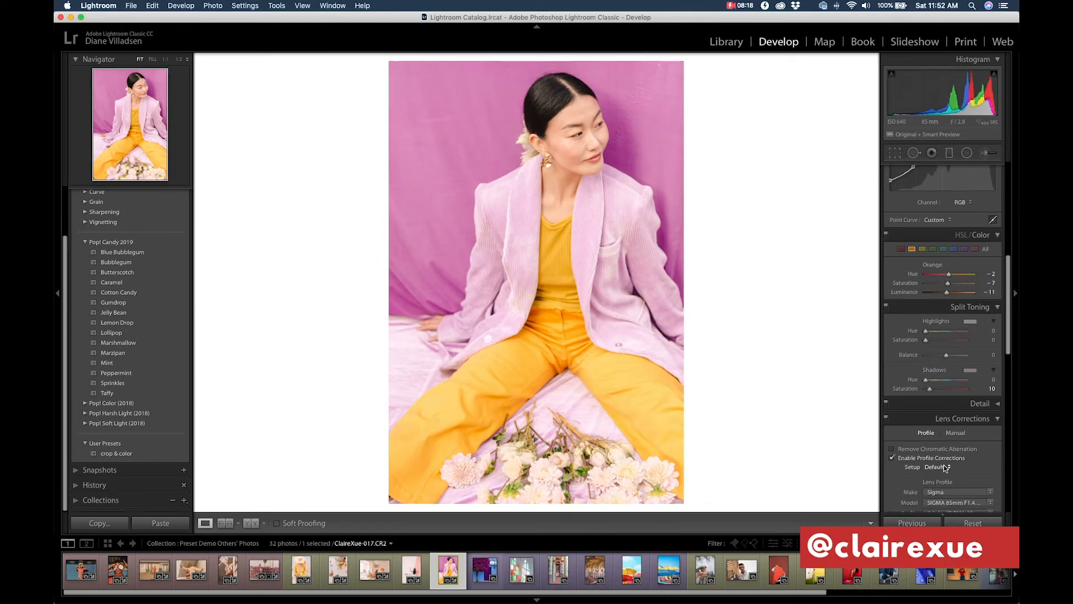
Compare the lilac blazer portrait's before and after versions.
{"action": "scroll", "coordinate": [944, 464], "scroll_direction": "up", "scroll_amount": 3}
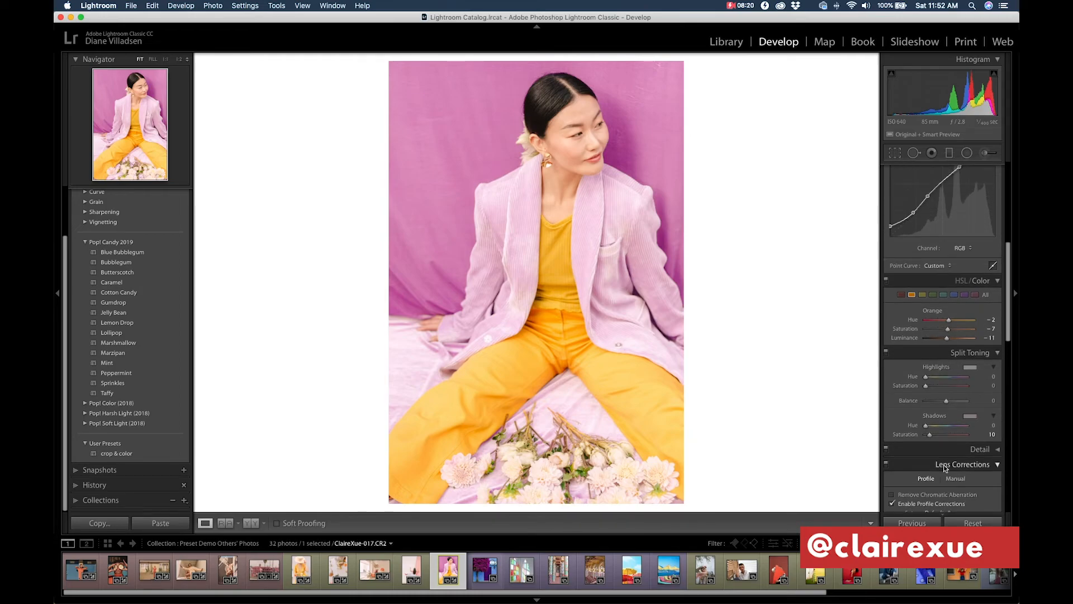
{"action": "scroll", "coordinate": [944, 467], "scroll_direction": "up", "scroll_amount": 15}
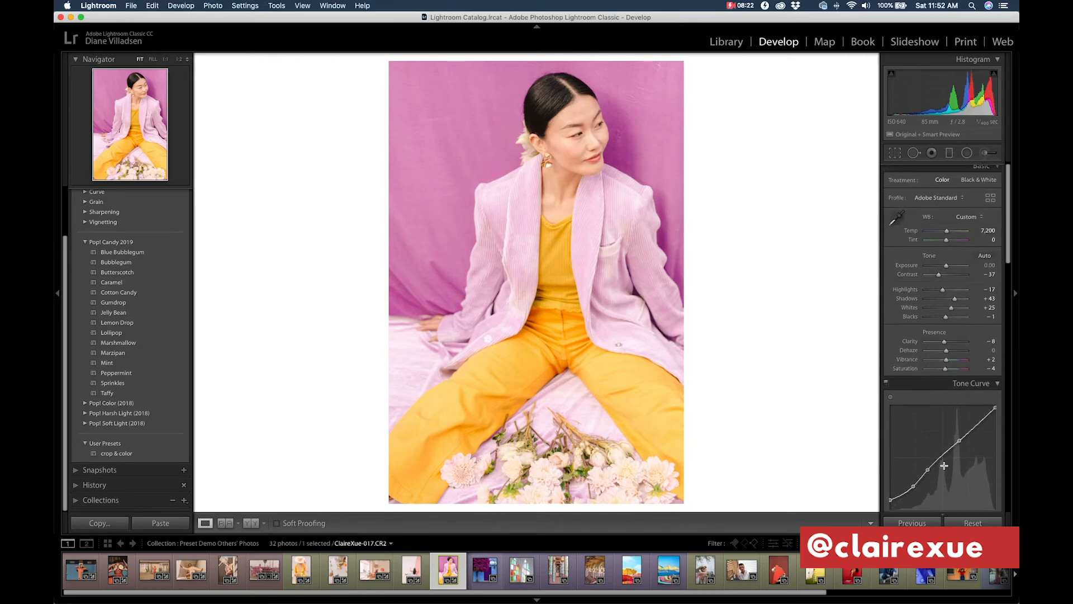
{"action": "key", "text": "backslash"}
{"action": "key", "text": "backslash"}
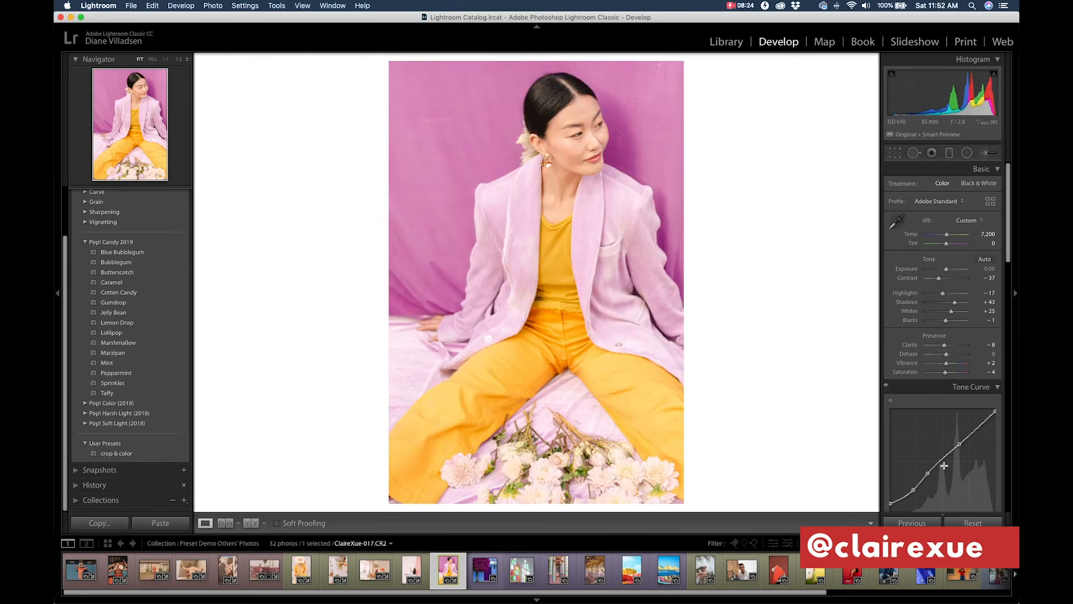
{"action": "key", "text": "backslash"}
{"action": "key", "text": "backslash"}
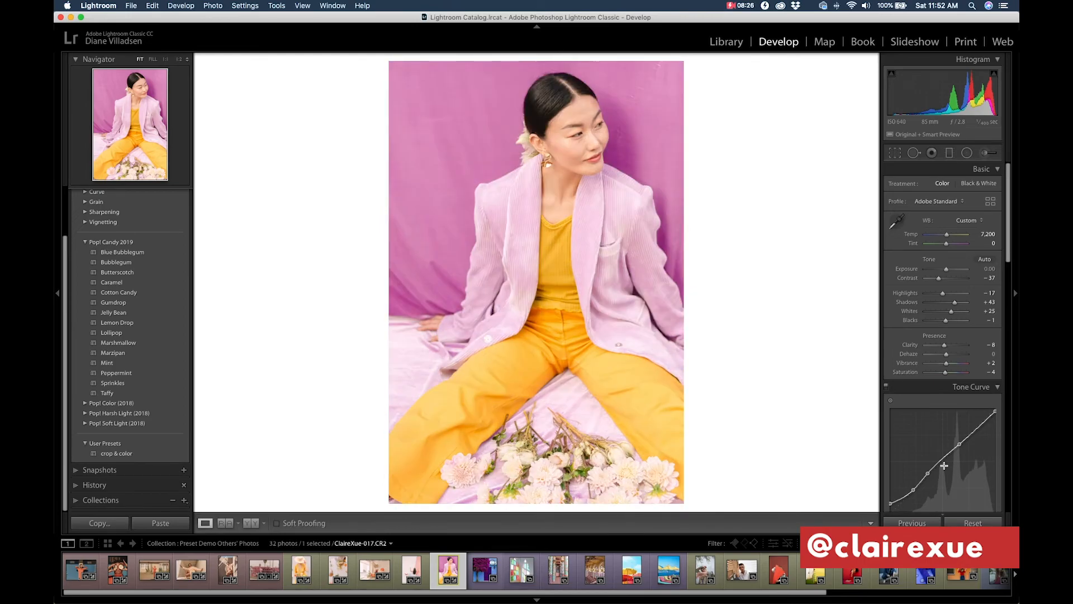